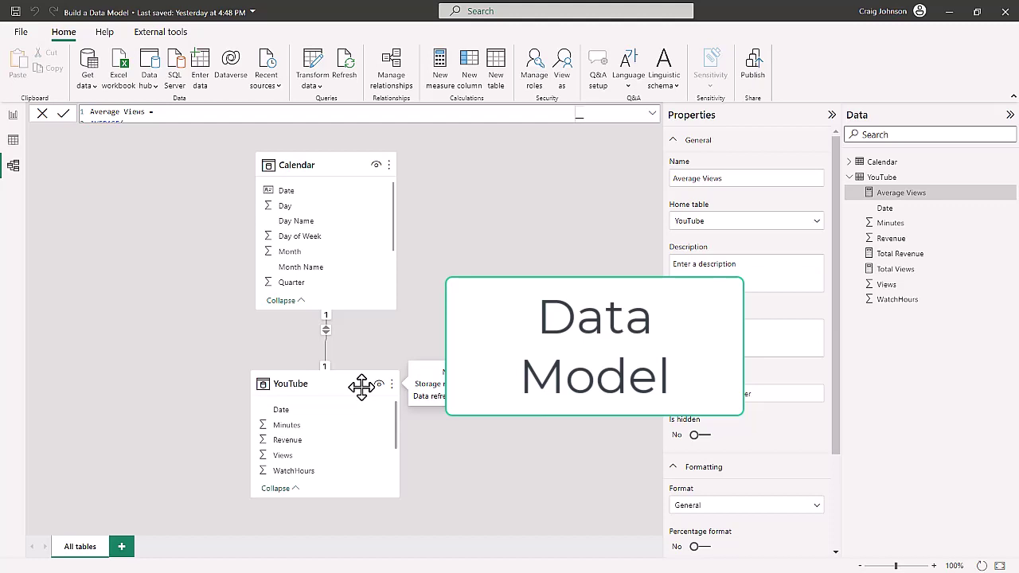
# In the report view, start a new measure in the YouTube table named Max Revenue.
pyautogui.click(14, 115)
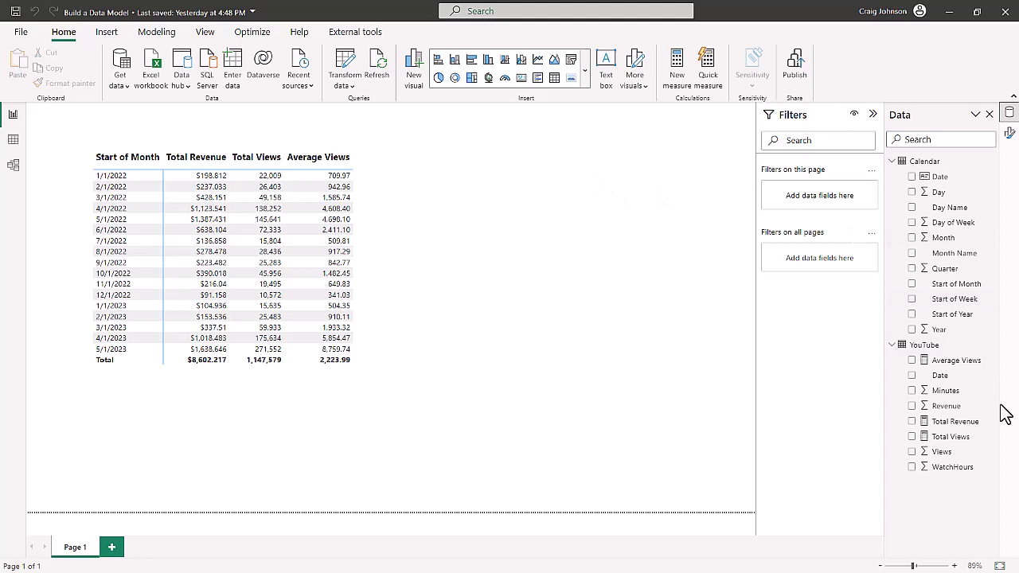
pyautogui.click(990, 345)
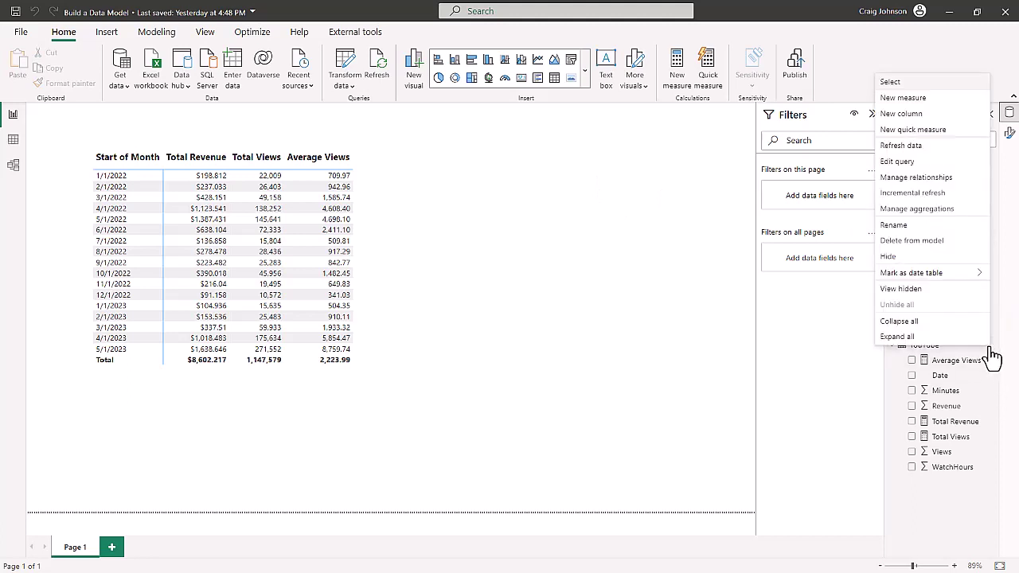
pyautogui.click(906, 98)
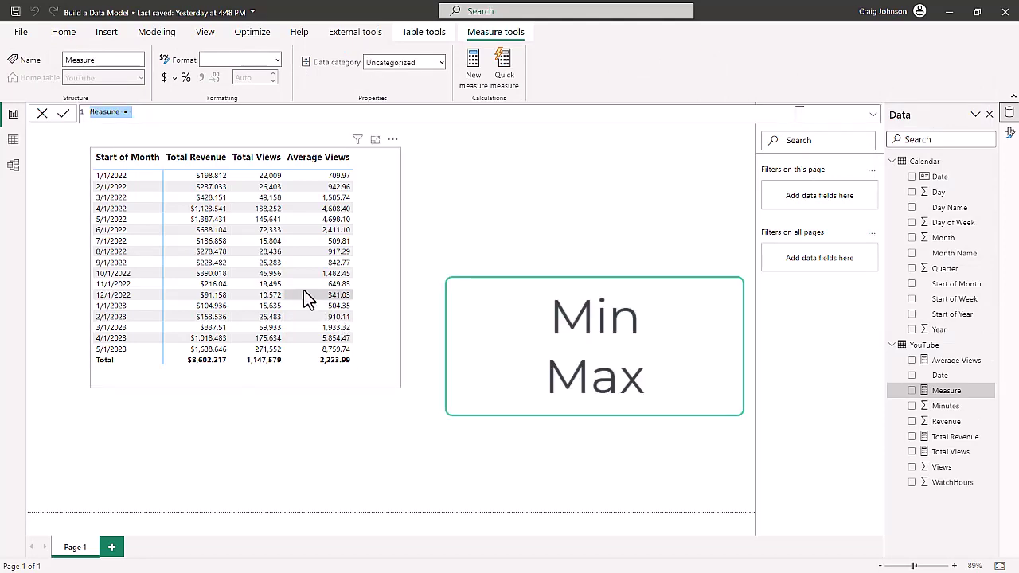
pyautogui.write('Max')
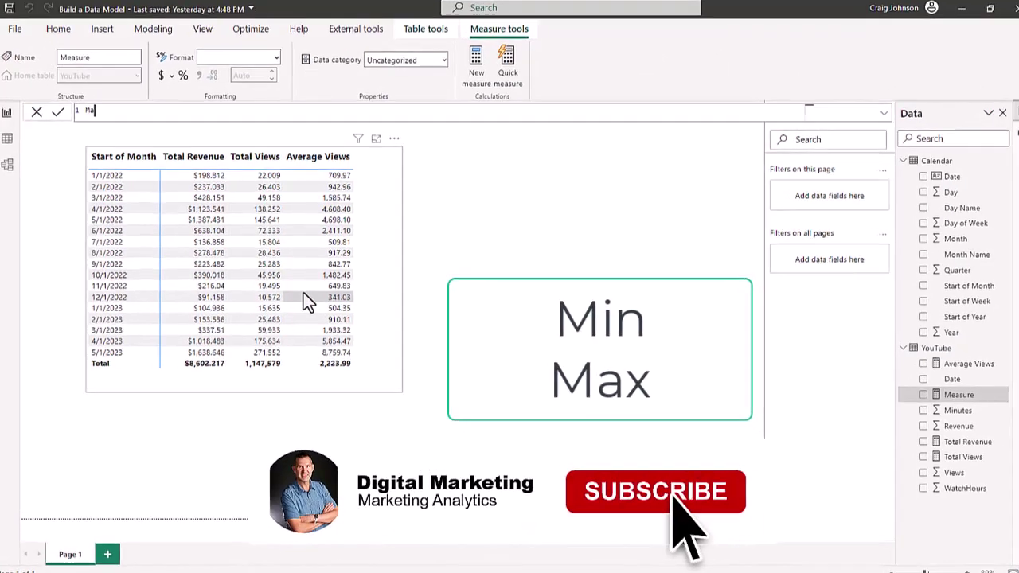
pyautogui.write(' Revenue')
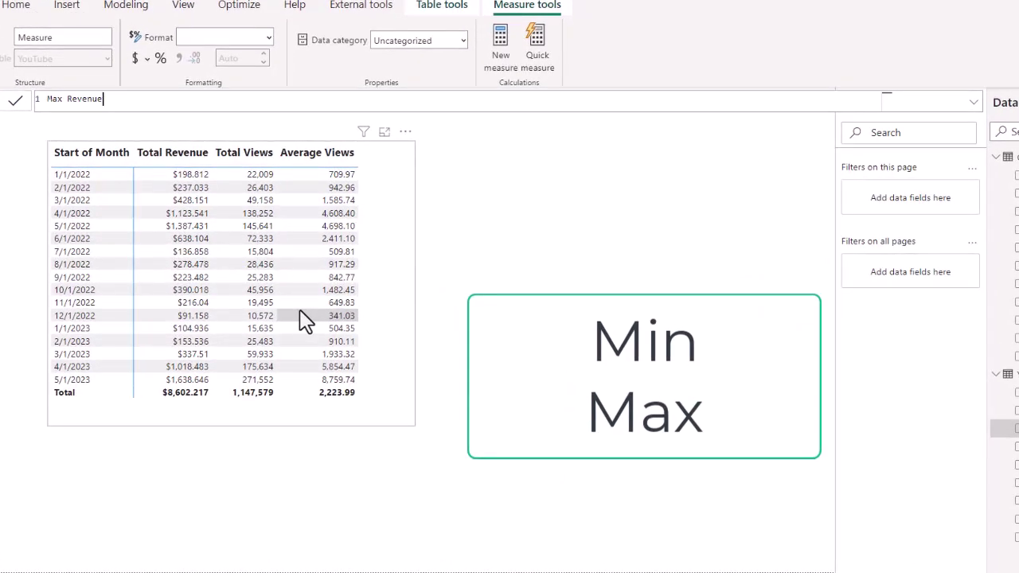
pyautogui.write(' =')
pyautogui.hotkey('shift', 'Return')
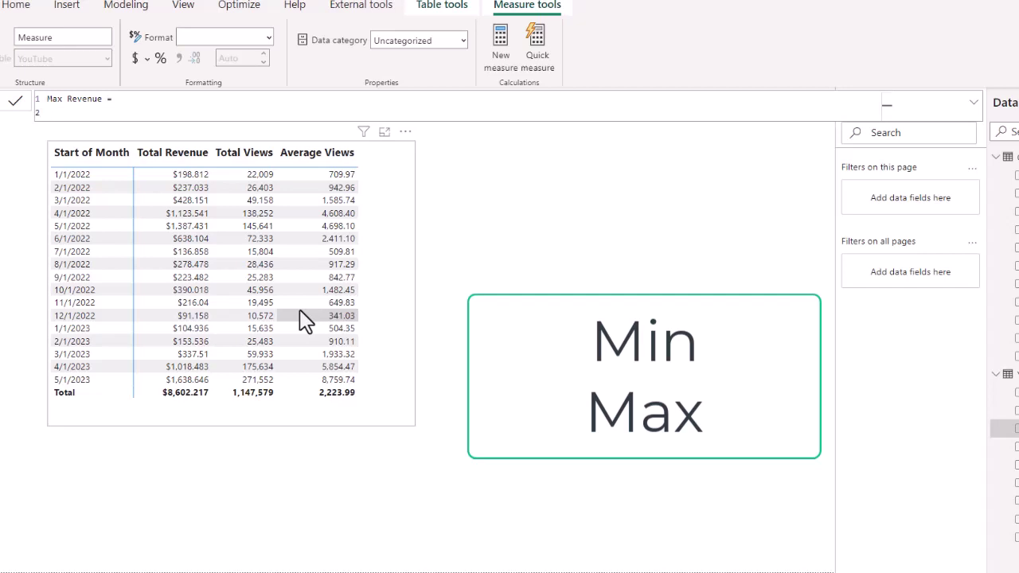
# Define the Max Revenue measure as MAX(YouTube[Revenue]), with the column reference on its own line, and commit it.
pyautogui.write('ma')
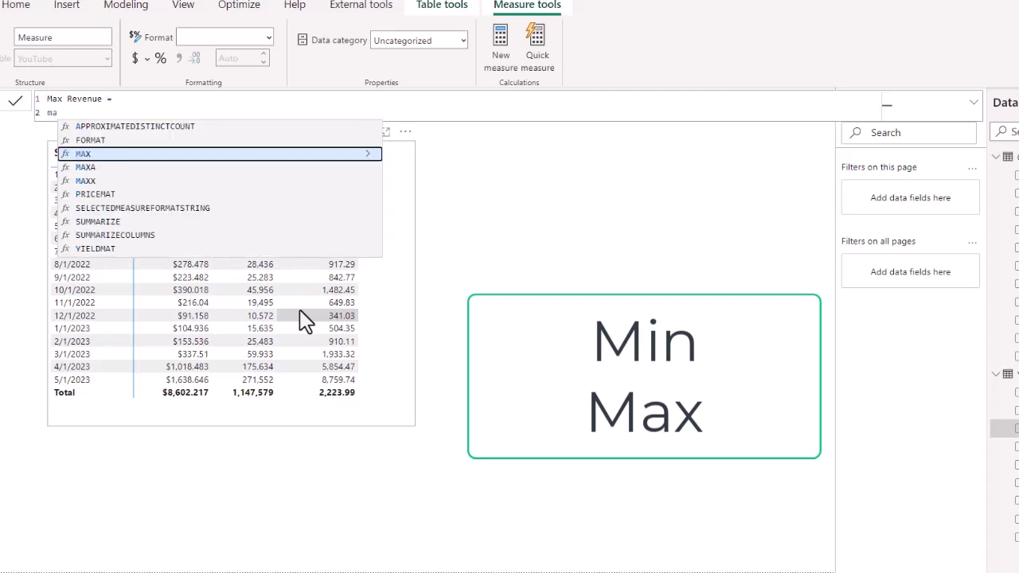
pyautogui.press('Tab')
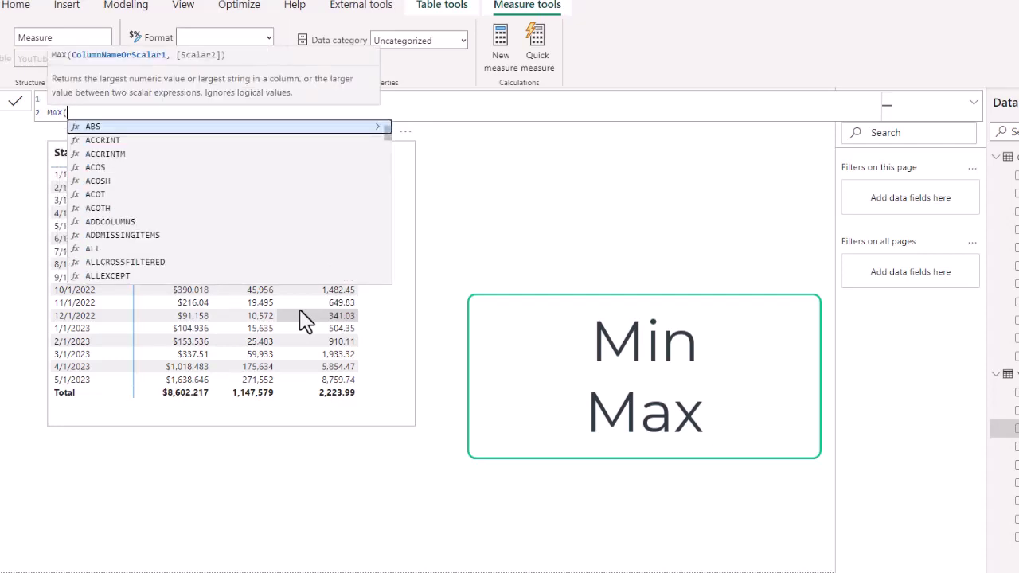
pyautogui.hotkey('shift', 'Return')
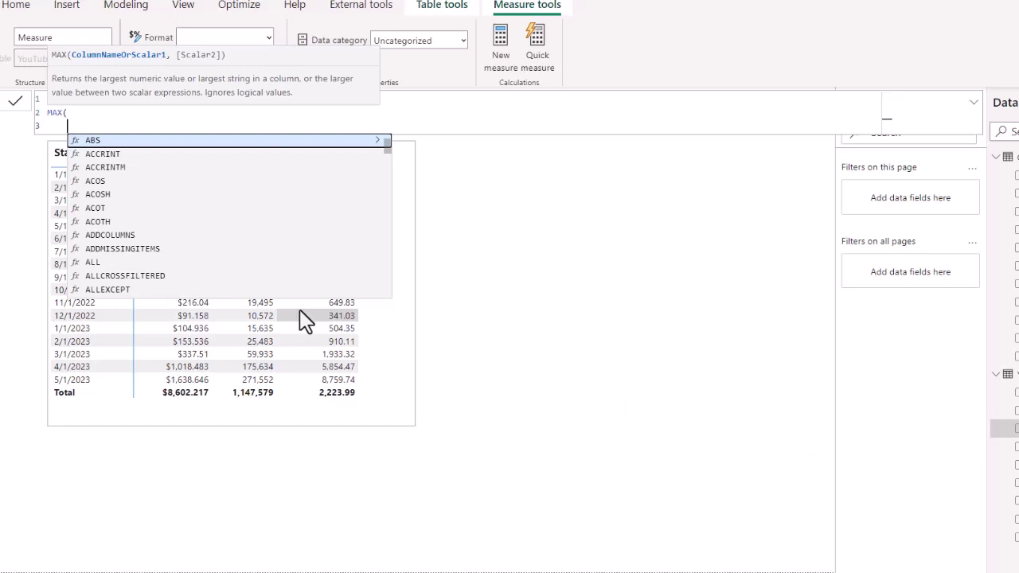
pyautogui.write('reve')
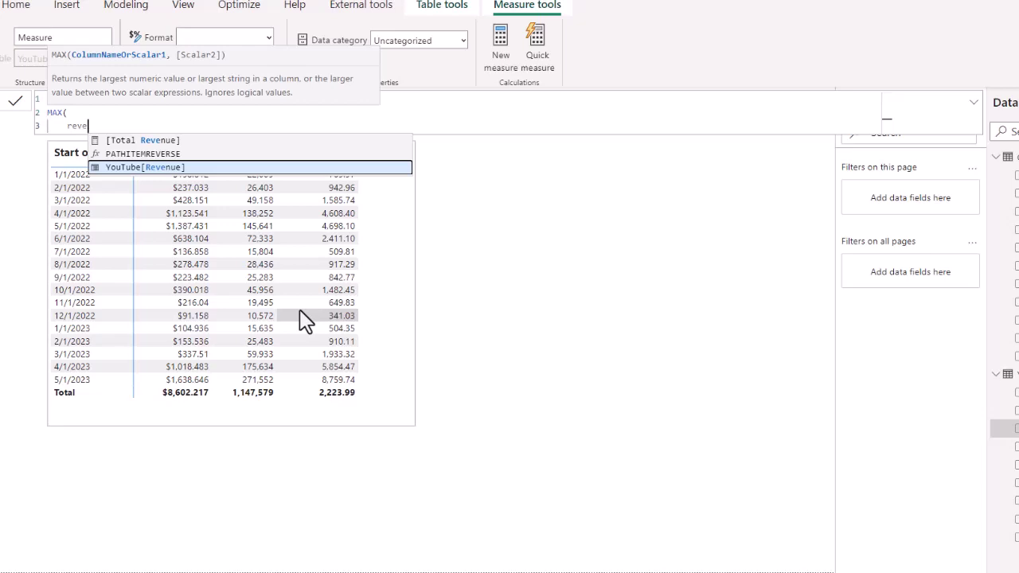
pyautogui.press('Tab')
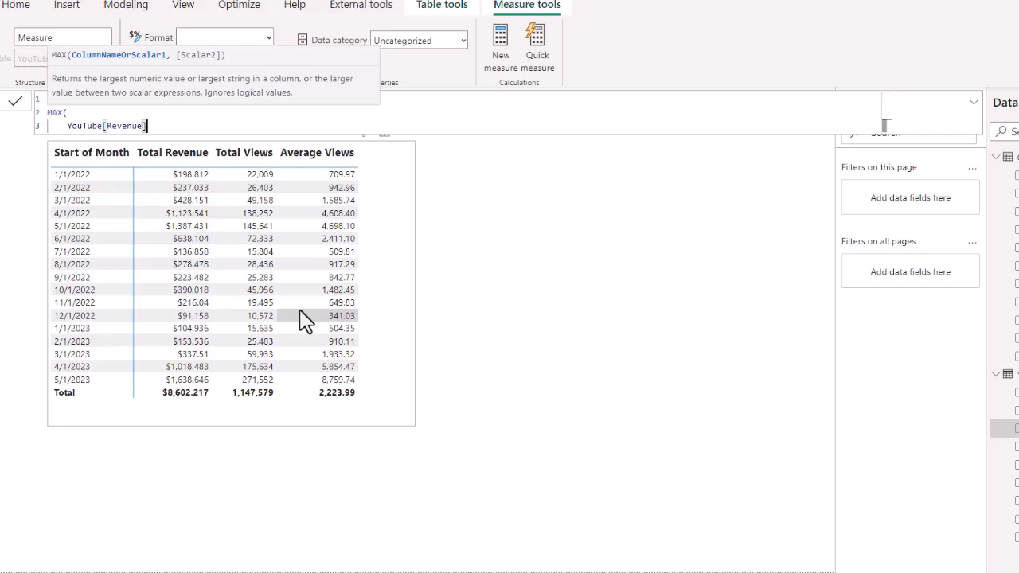
pyautogui.press('Return')
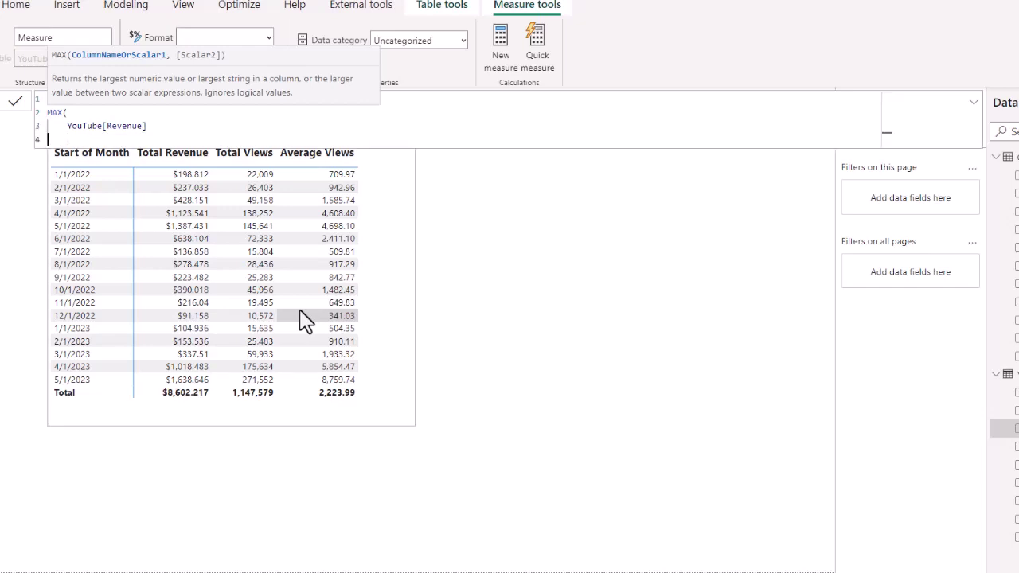
pyautogui.write(')')
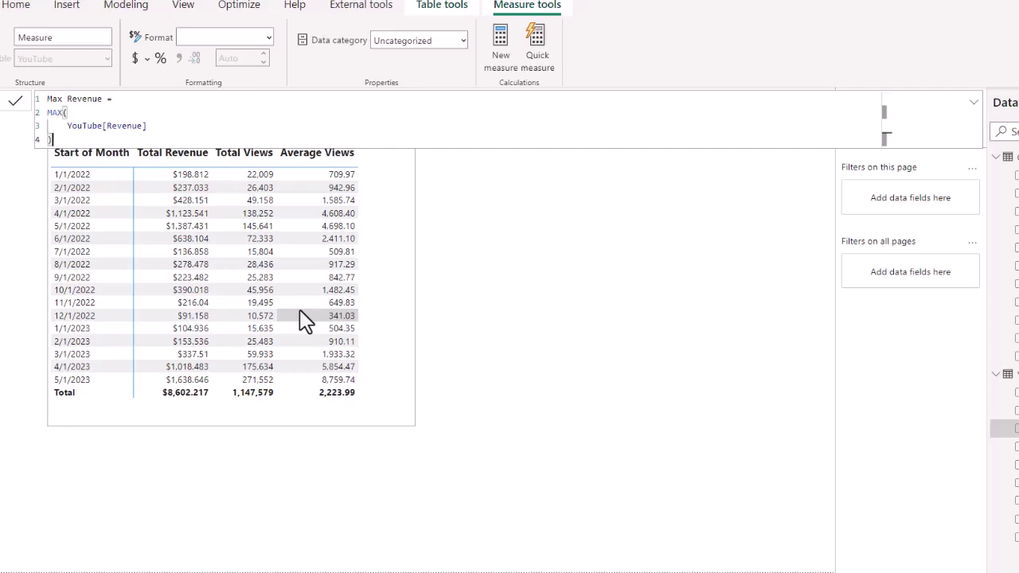
pyautogui.press('Return')
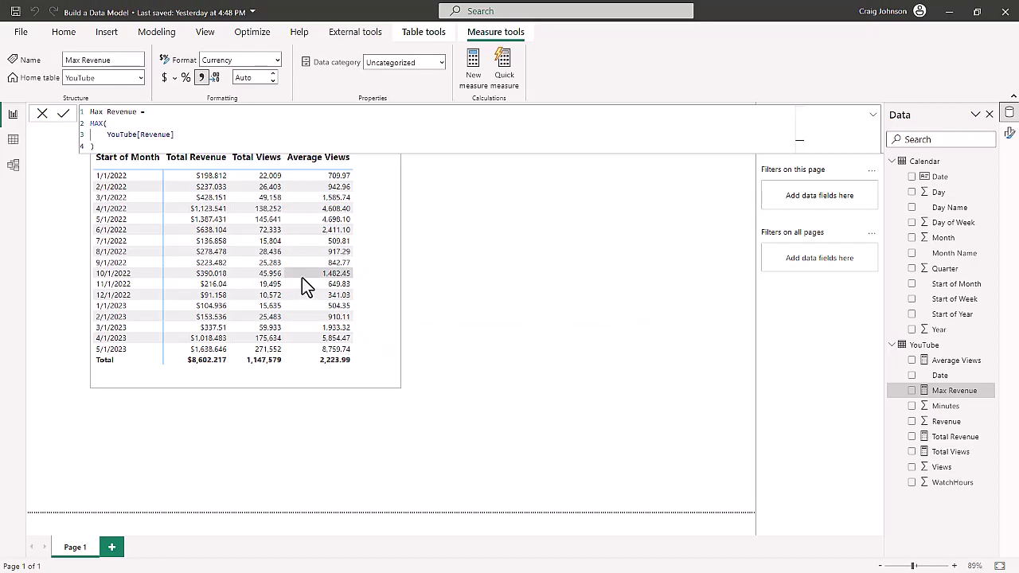
# Add a card visual for the Max Revenue measure, reduced in size and placed beside the monthly table.
pyautogui.click(64, 36)
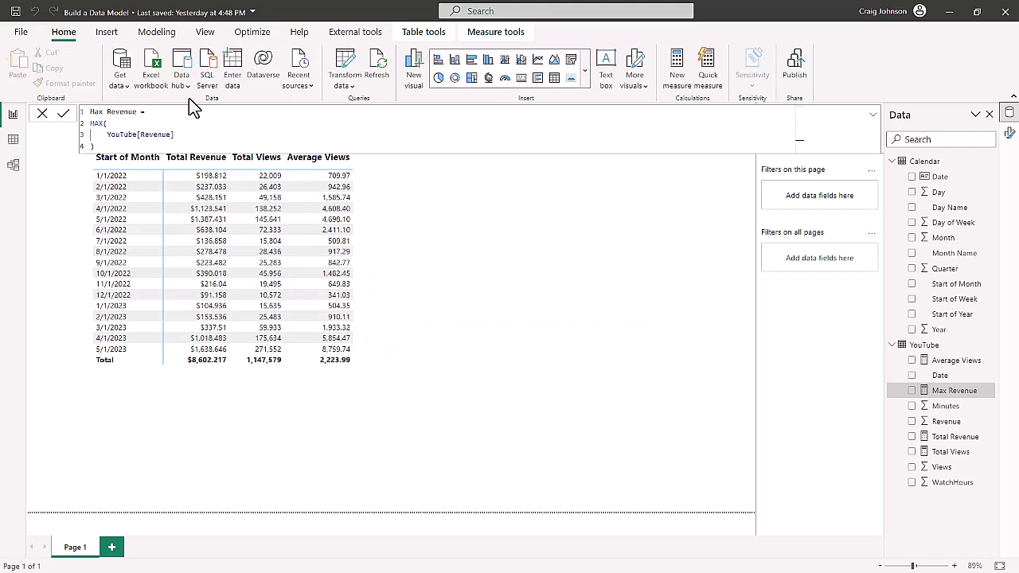
pyautogui.click(522, 77)
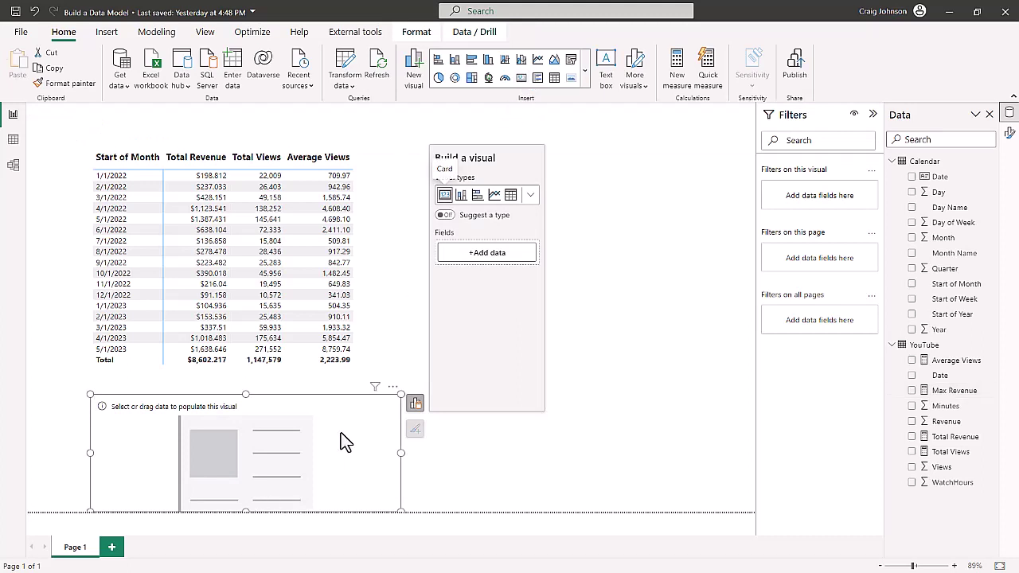
pyautogui.moveTo(391, 507); pyautogui.dragTo(327, 502)
pyautogui.moveTo(266, 408); pyautogui.dragTo(611, 186)
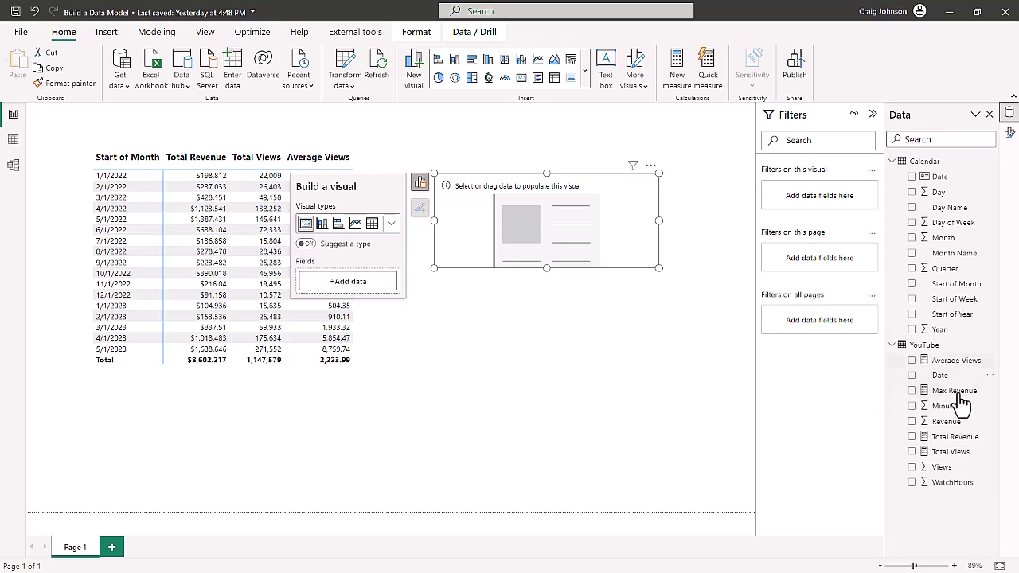
pyautogui.moveTo(958, 390); pyautogui.dragTo(359, 290)
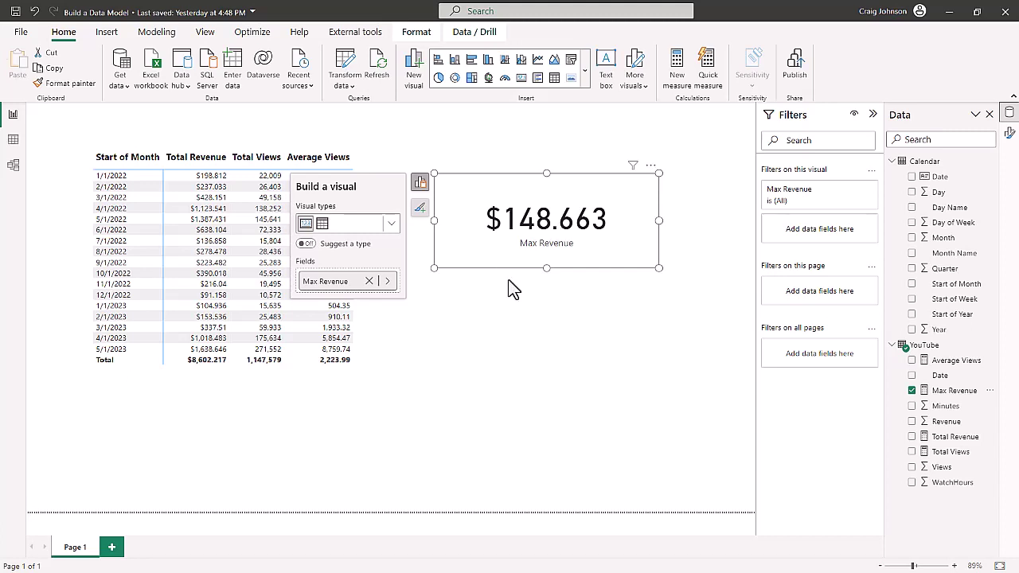
# Widen the monthly table visual and add the Max Revenue measure as its last column.
pyautogui.click(384, 337)
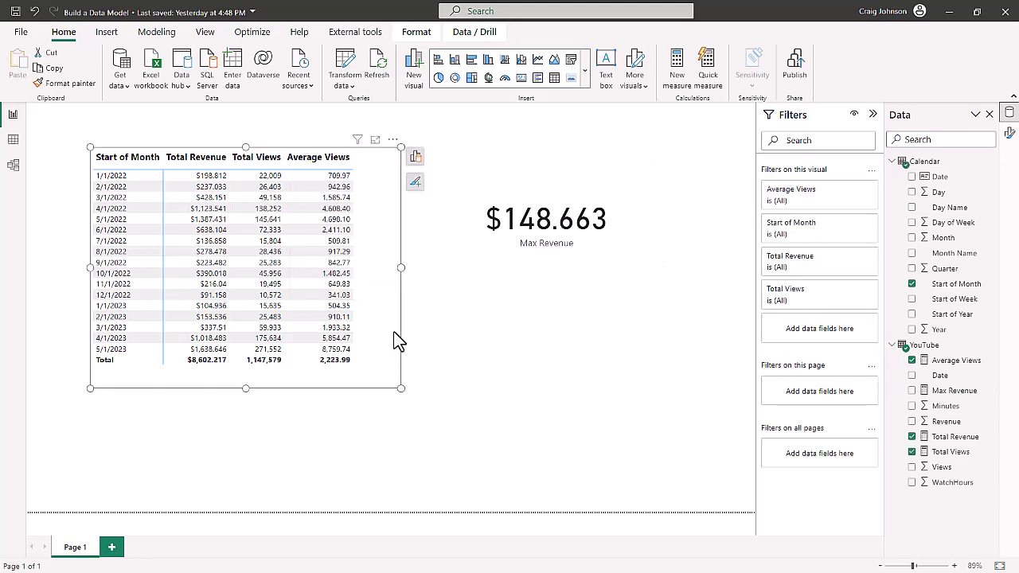
pyautogui.moveTo(401, 389); pyautogui.dragTo(462, 390)
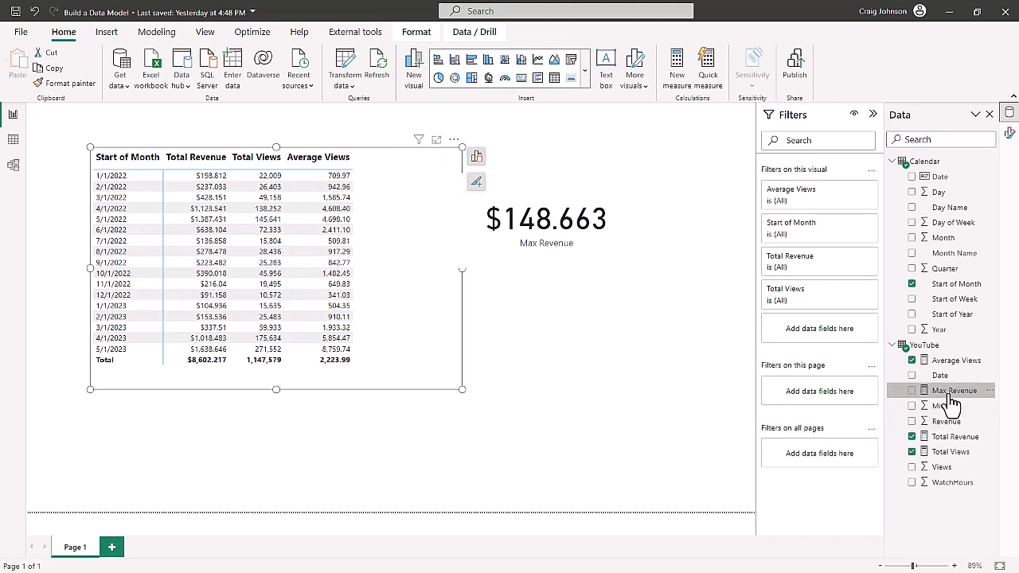
pyautogui.moveTo(947, 394); pyautogui.dragTo(414, 318)
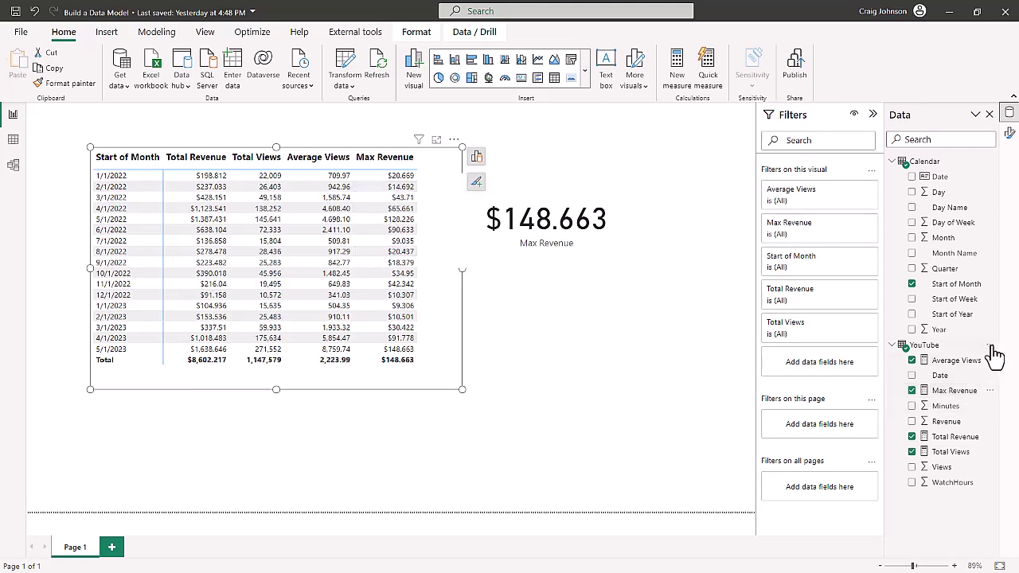
# Start another new measure in the YouTube table named Min Revenue.
pyautogui.click(990, 345)
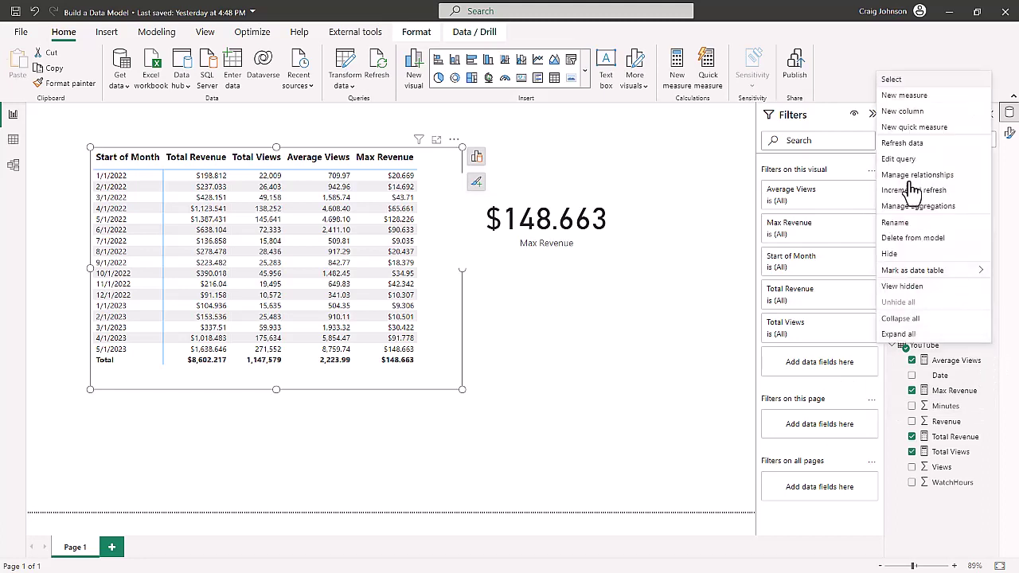
pyautogui.click(904, 95)
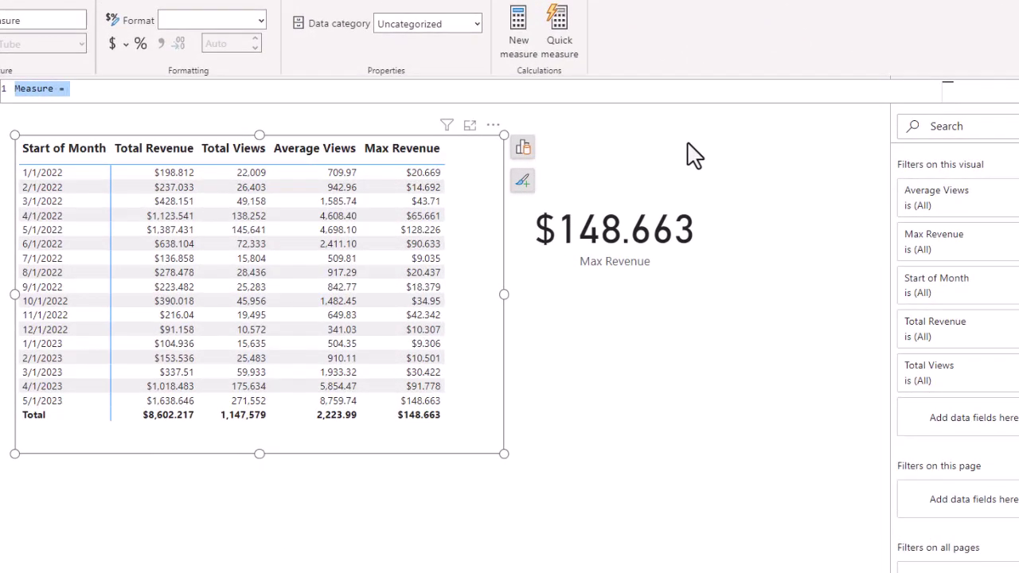
pyautogui.write('Min Revenue =')
pyautogui.hotkey('shift', 'Return')
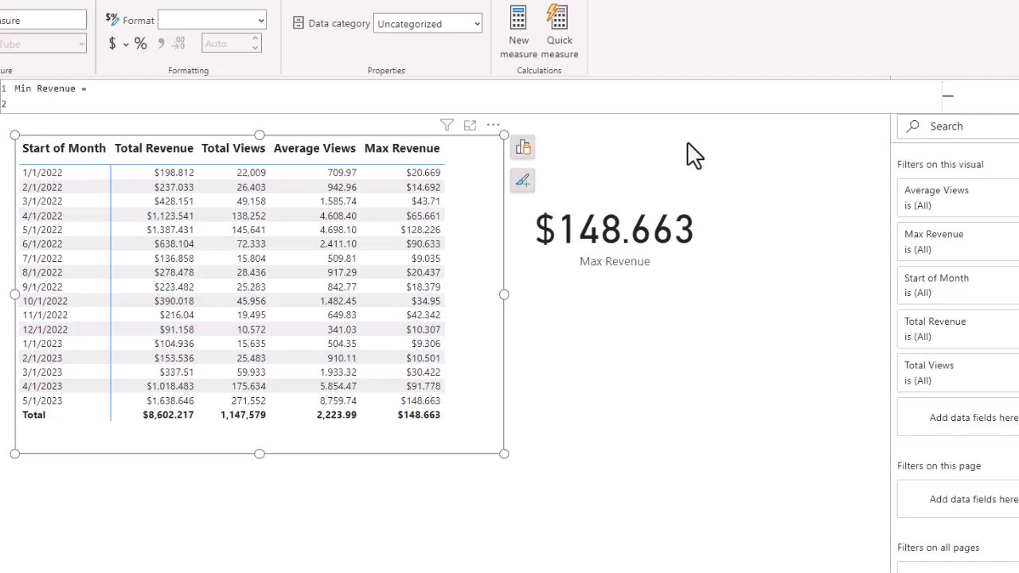
# Define the Min Revenue measure as MIN(YouTube[Revenue]), with the column reference on its own line, and commit it.
pyautogui.write('min')
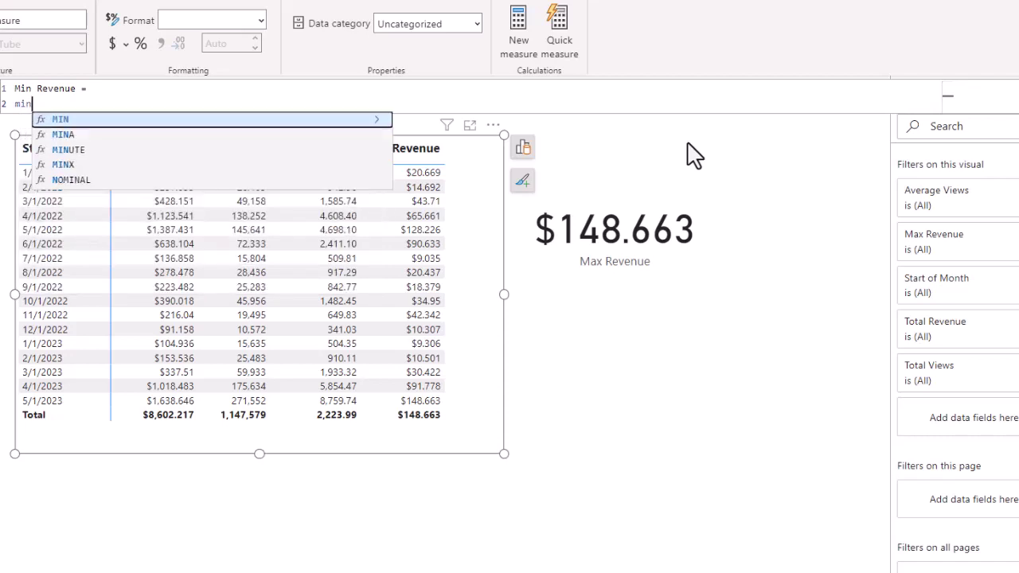
pyautogui.press('Tab')
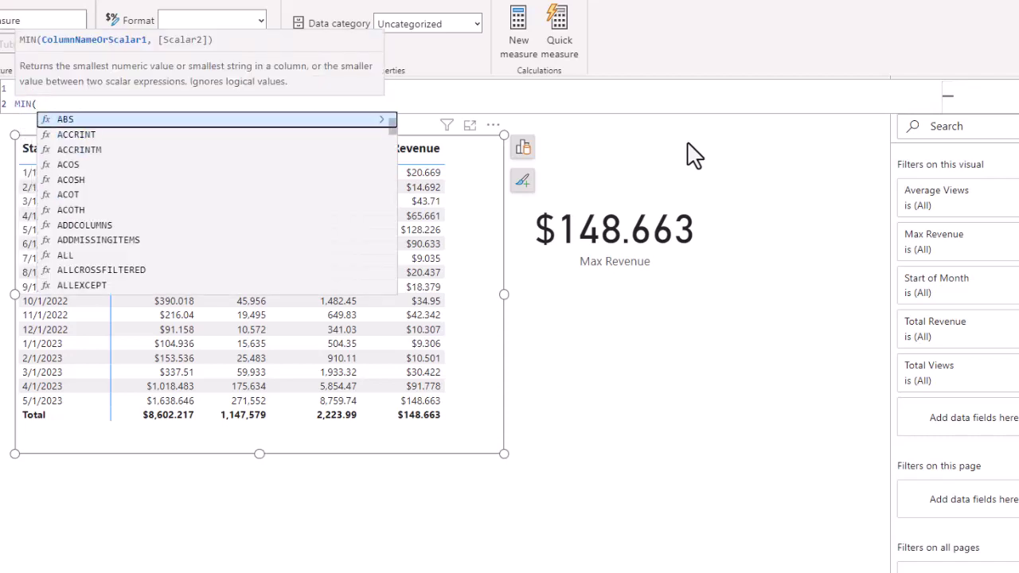
pyautogui.hotkey('shift', 'Return')
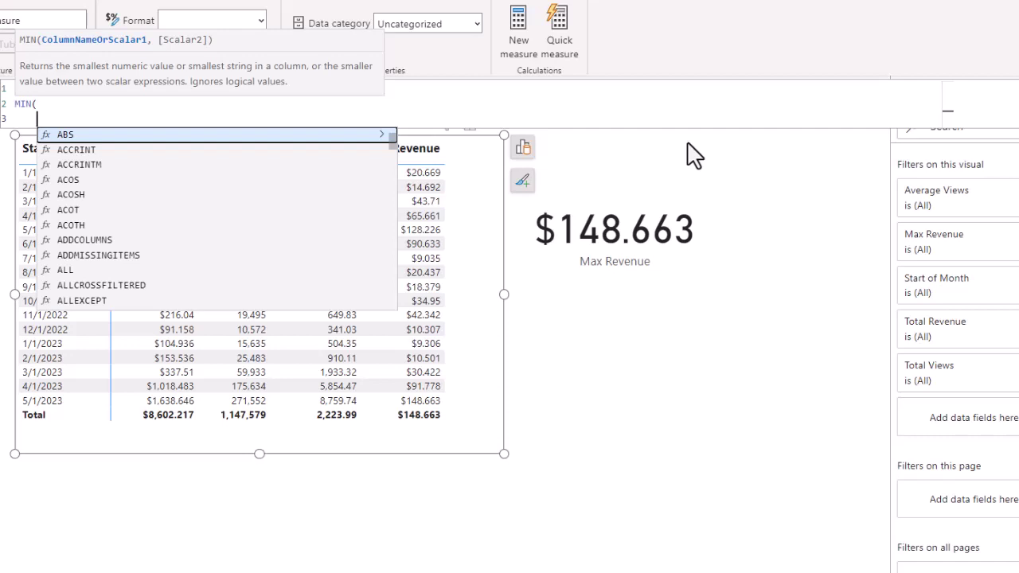
pyautogui.write('reve')
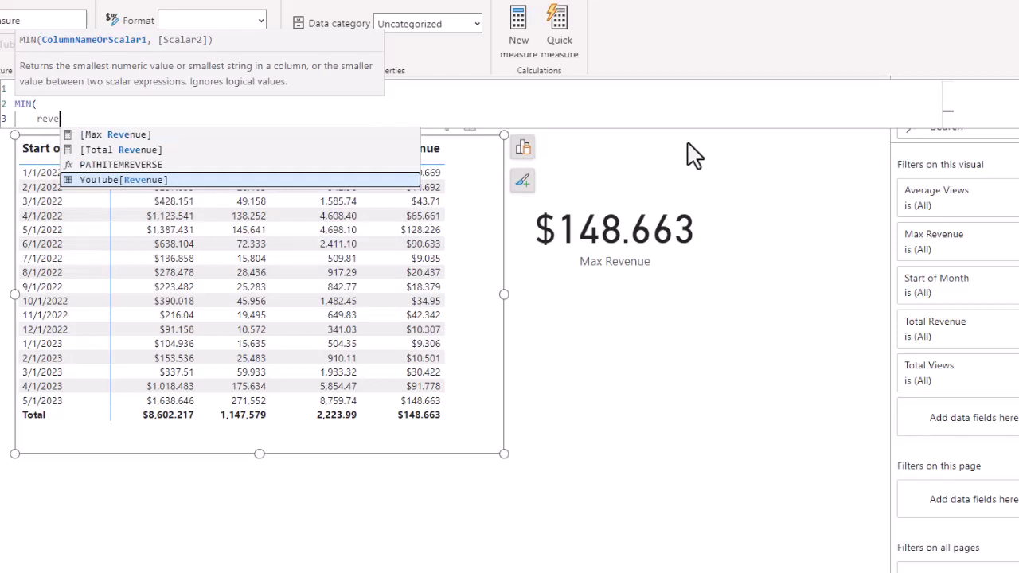
pyautogui.press('Tab')
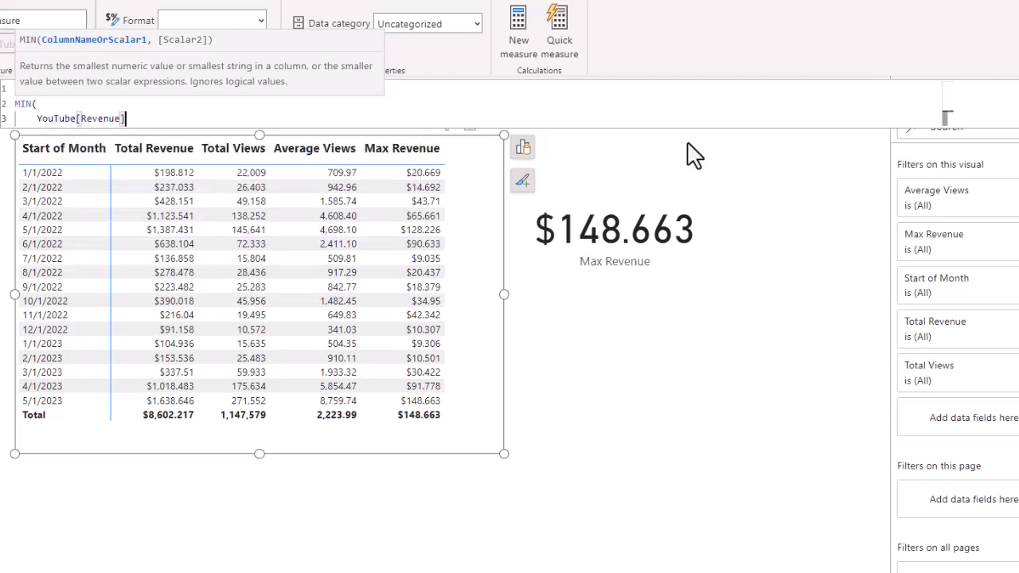
pyautogui.hotkey('shift', 'Return')
pyautogui.press('BackSpace')
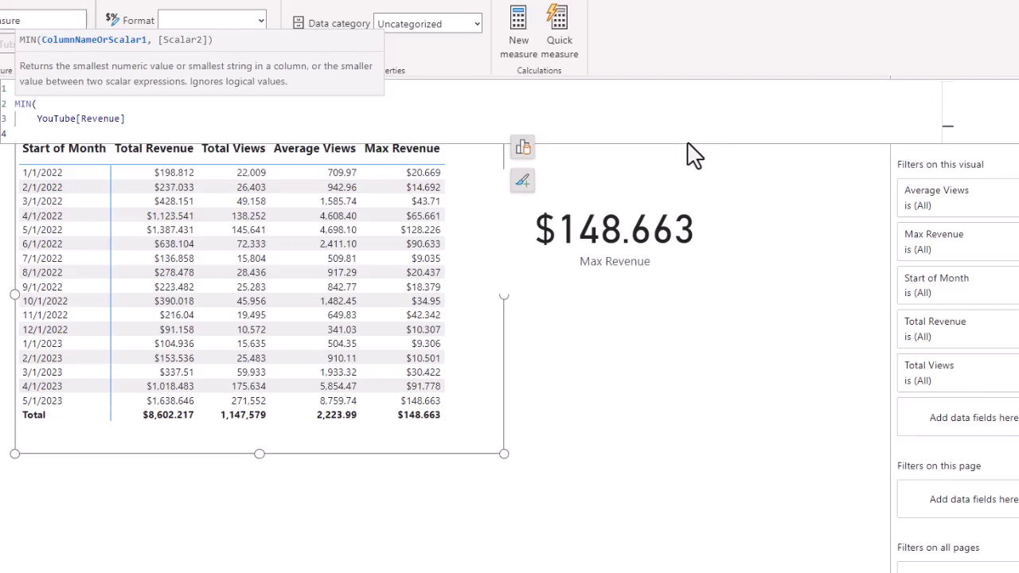
pyautogui.write(')')
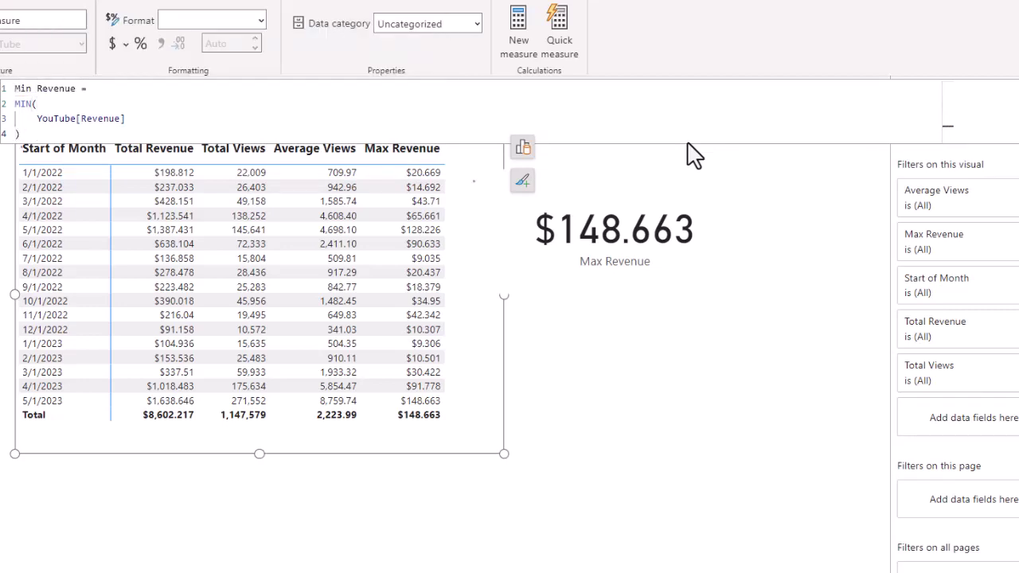
pyautogui.press('Return')
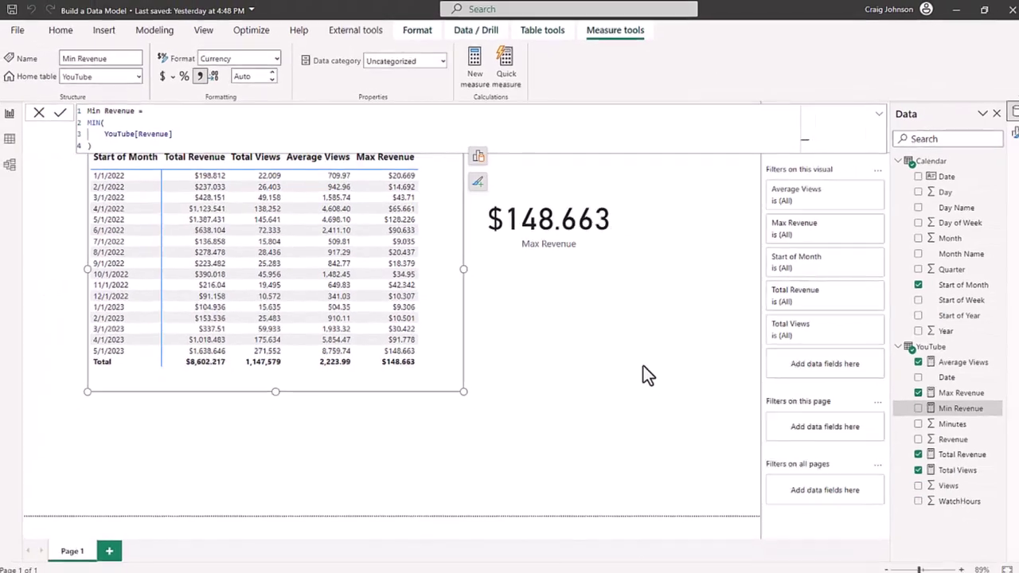
# Insert a second card visual on the report page and fill it with the Min Revenue measure.
pyautogui.click(664, 373)
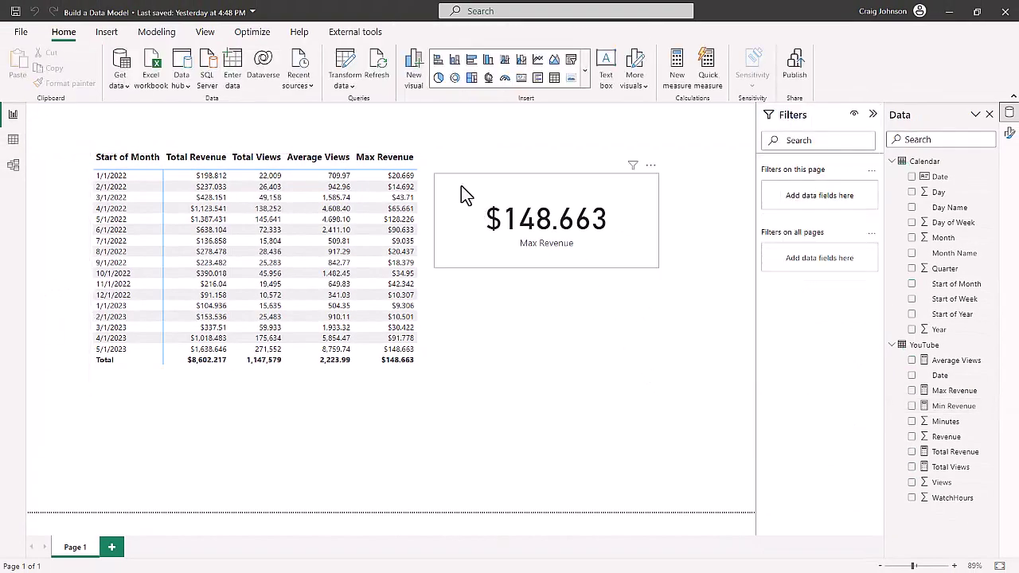
pyautogui.click(521, 77)
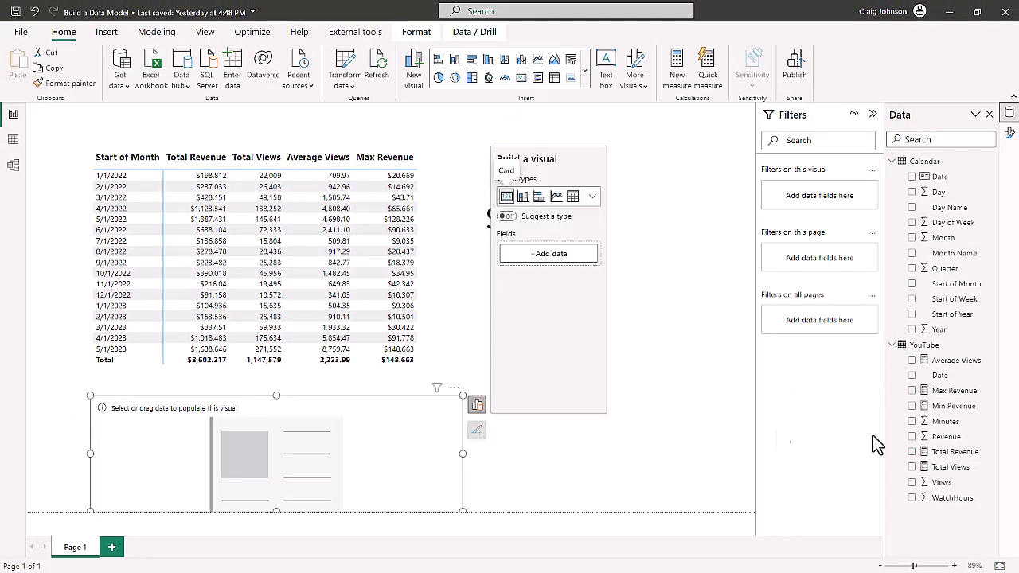
pyautogui.moveTo(954, 419); pyautogui.dragTo(565, 257)
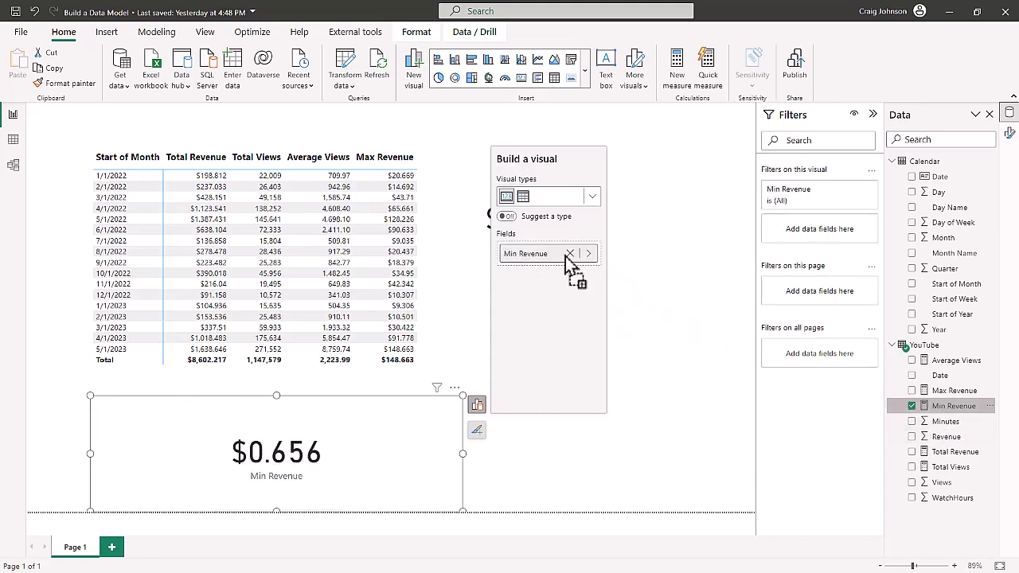
# Shrink the Min Revenue card and place it below the Max Revenue card, then deselect it.
pyautogui.moveTo(460, 512); pyautogui.dragTo(276, 480)
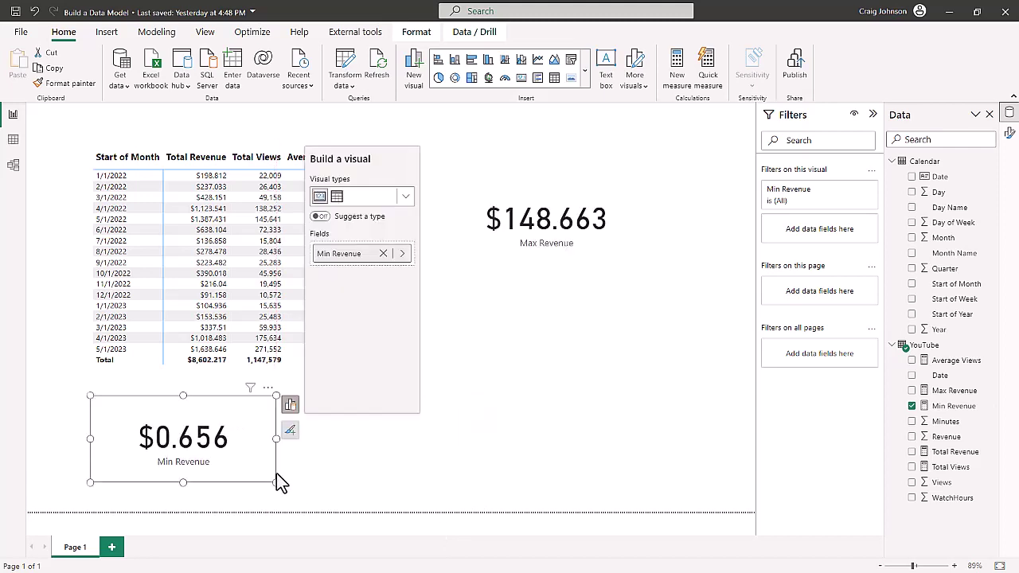
pyautogui.moveTo(220, 409); pyautogui.dragTo(603, 314)
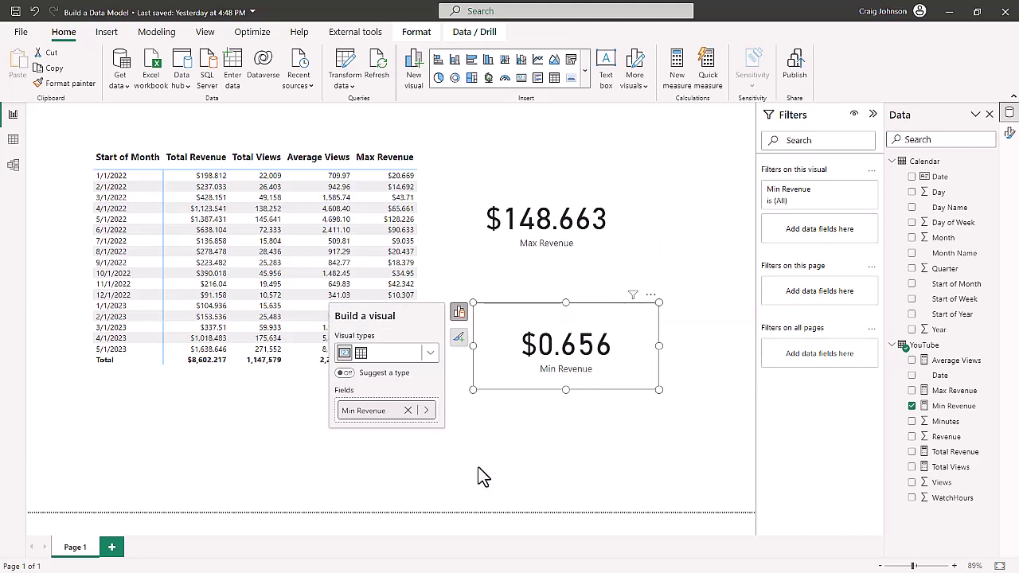
pyautogui.click(276, 459)
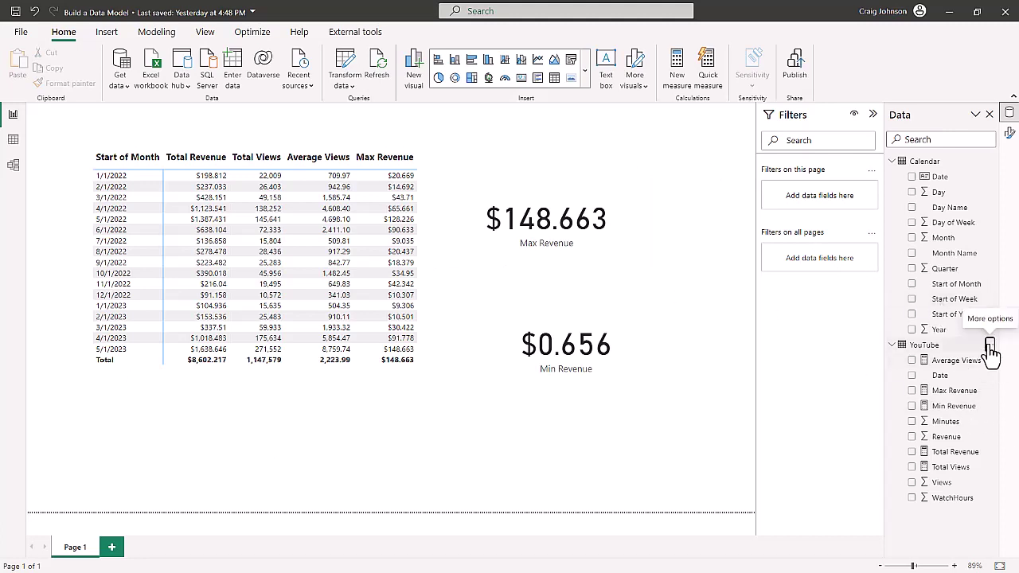
# Start a new measure in the YouTube table named Max Views.
pyautogui.click(990, 343)
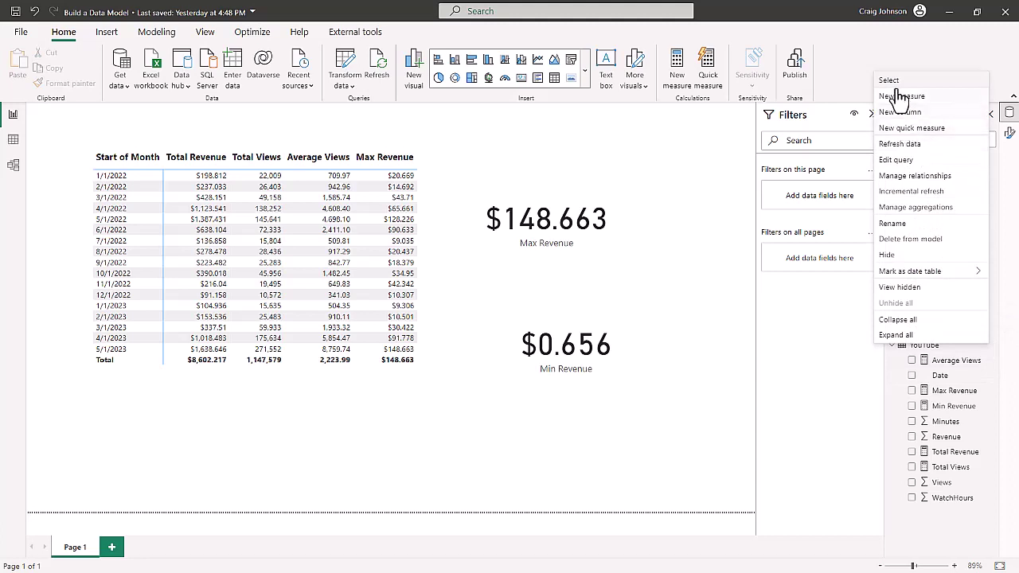
pyautogui.click(845, 134)
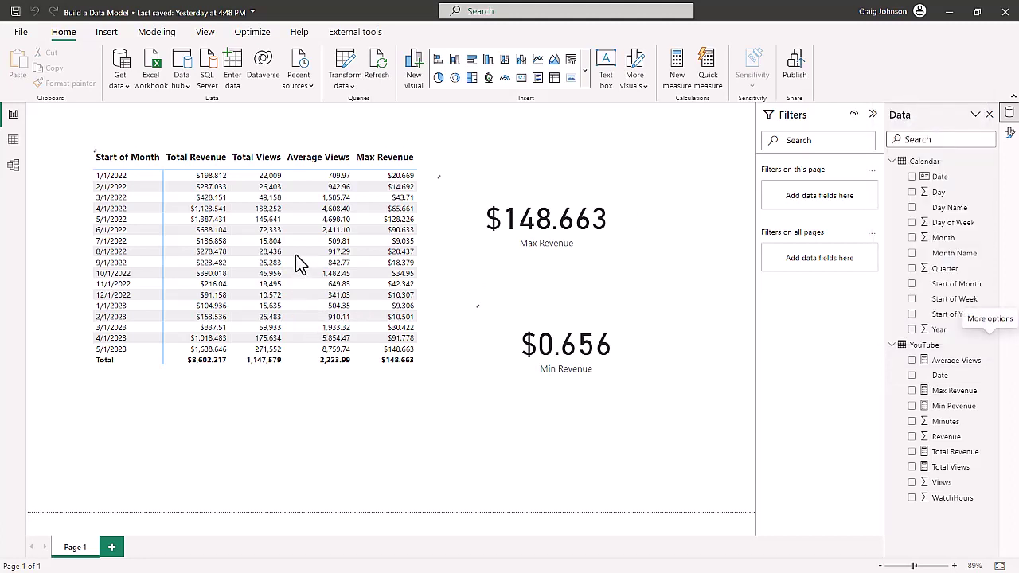
pyautogui.write('Max Views')
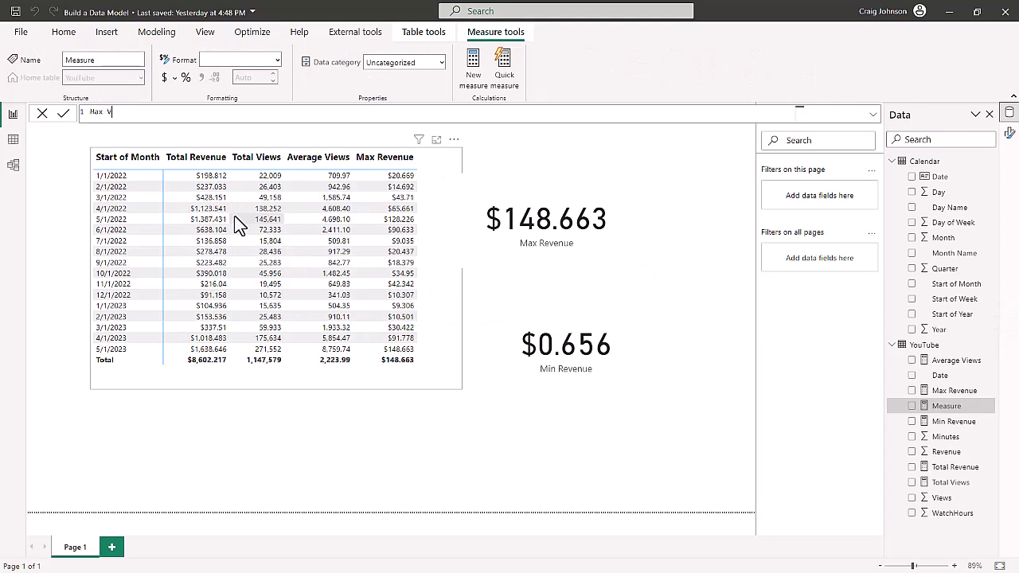
pyautogui.write(' =')
pyautogui.hotkey('shift', 'Return')
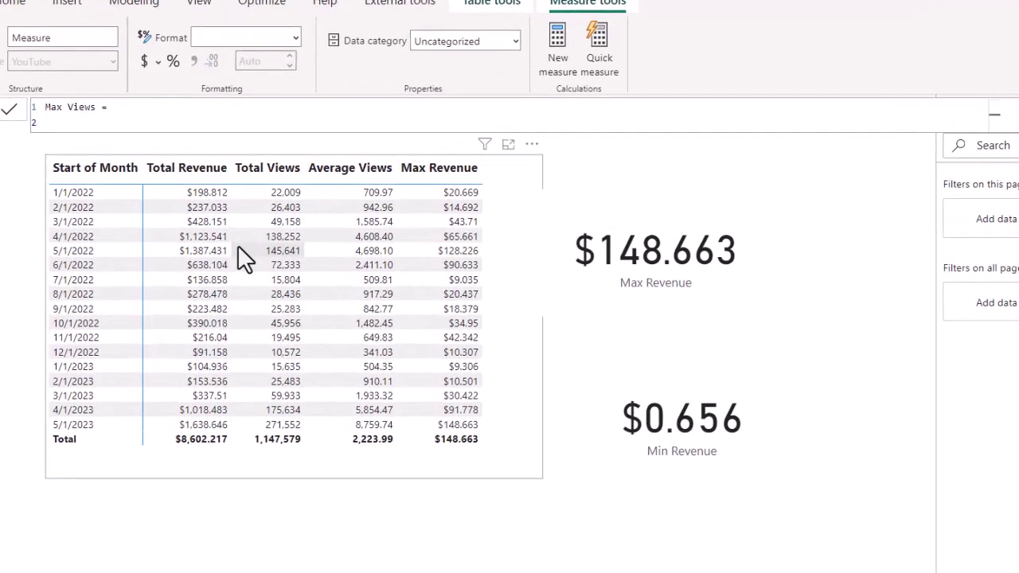
# Define the Max Views measure as MAX(YouTube[Views]), with the column reference on its own line, commit it and collapse the formula editor.
pyautogui.write('max')
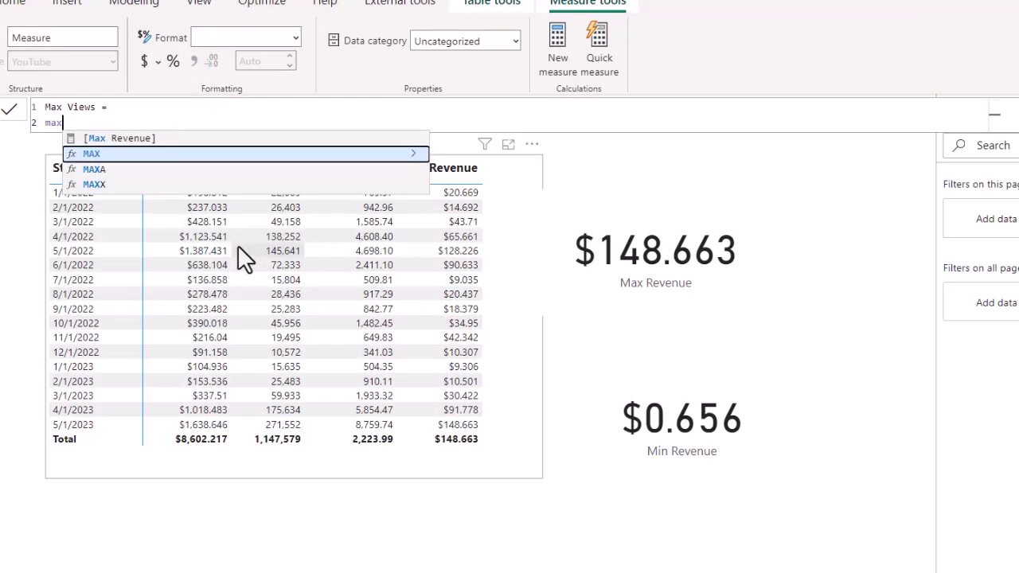
pyautogui.press('Tab')
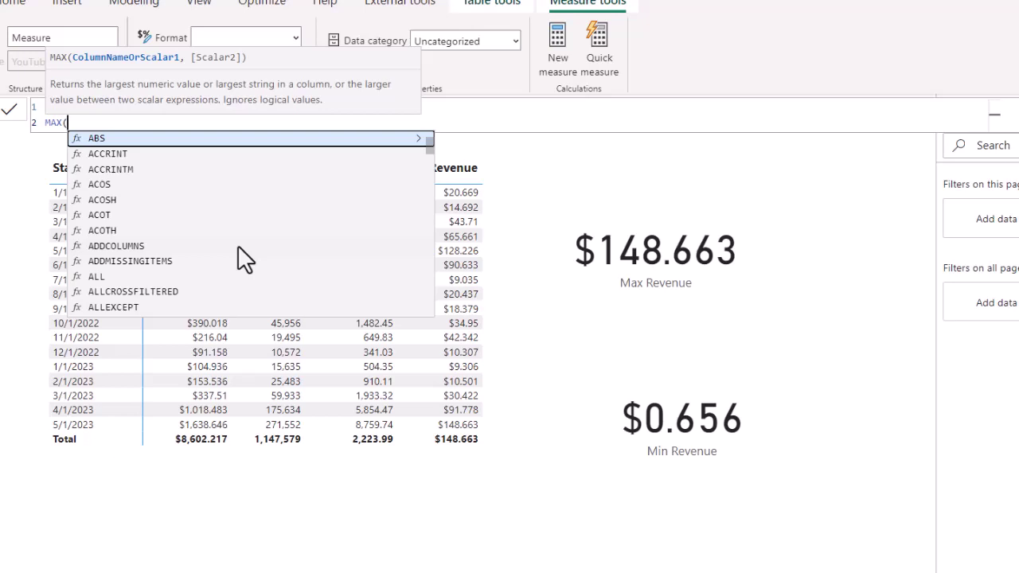
pyautogui.hotkey('shift', 'Return')
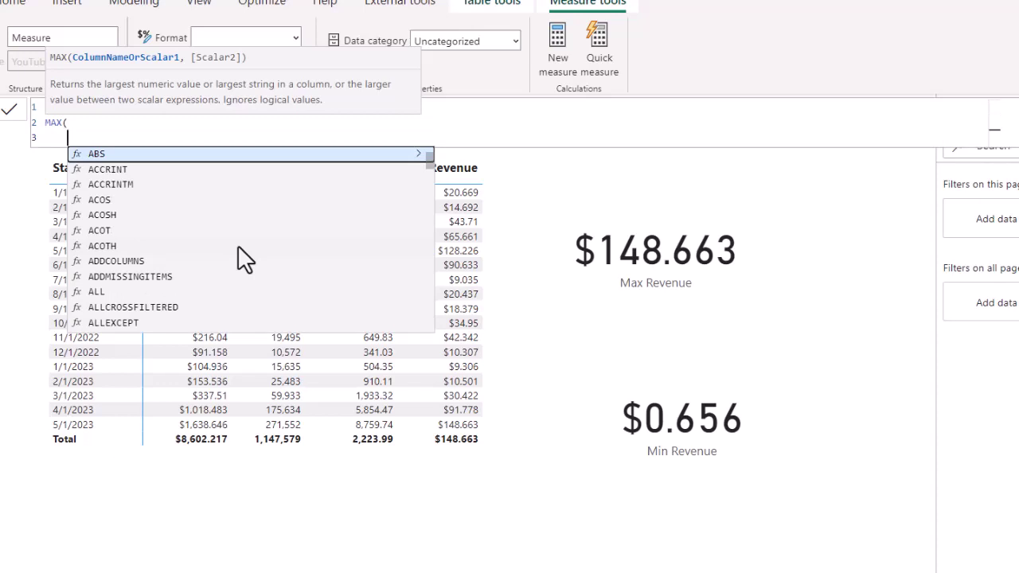
pyautogui.write('view')
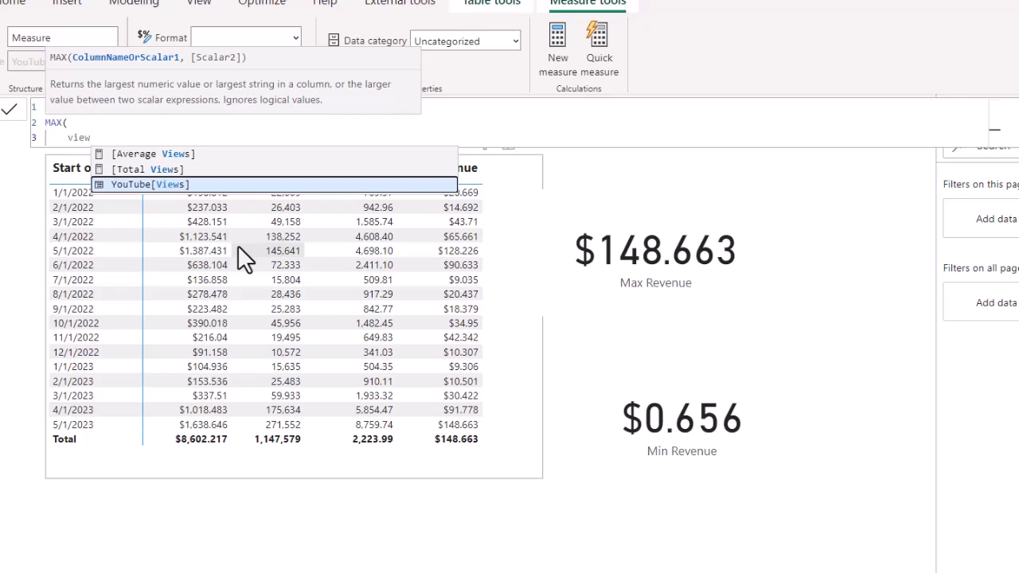
pyautogui.press('Tab')
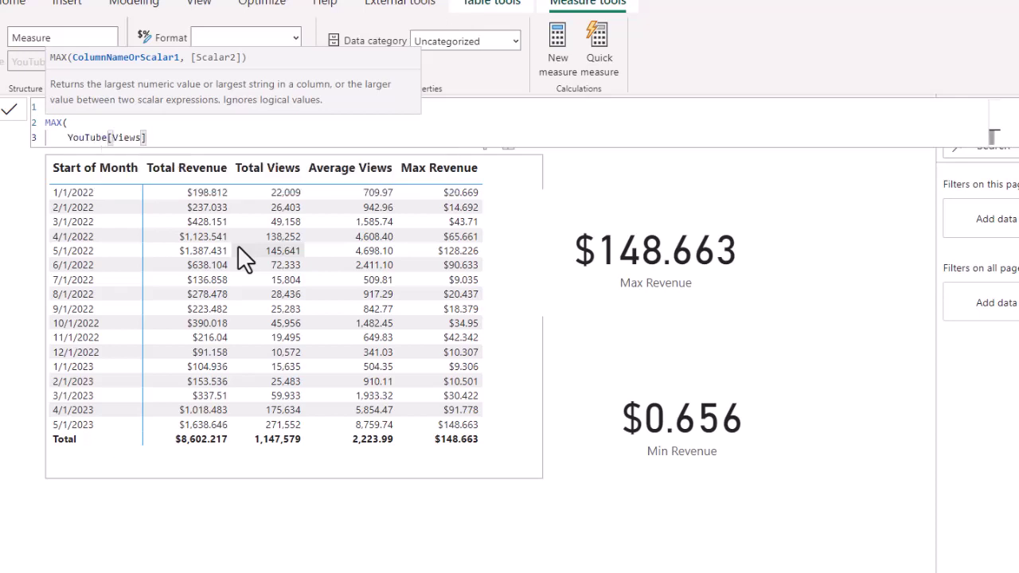
pyautogui.hotkey('shift', 'Return')
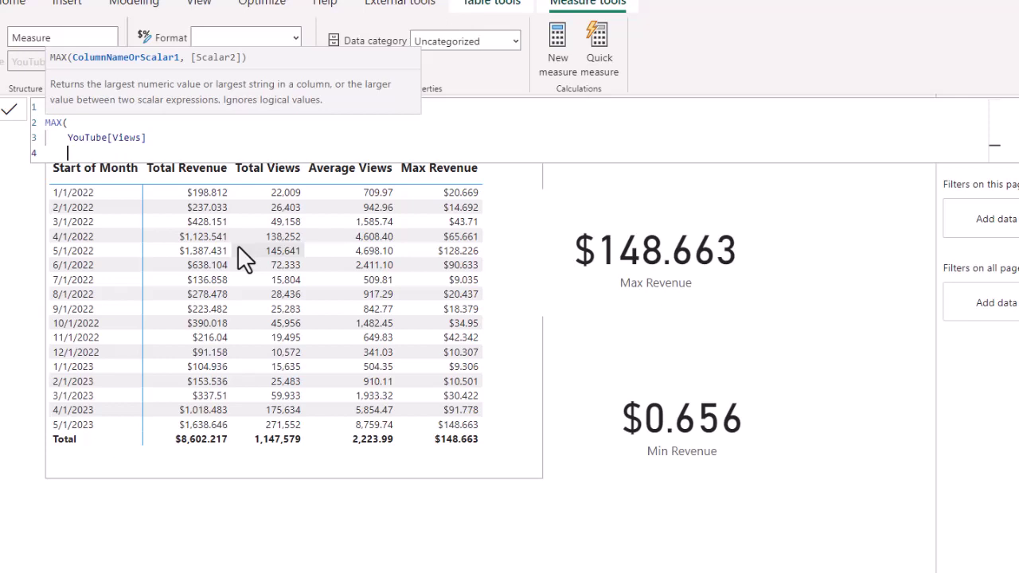
pyautogui.write(')')
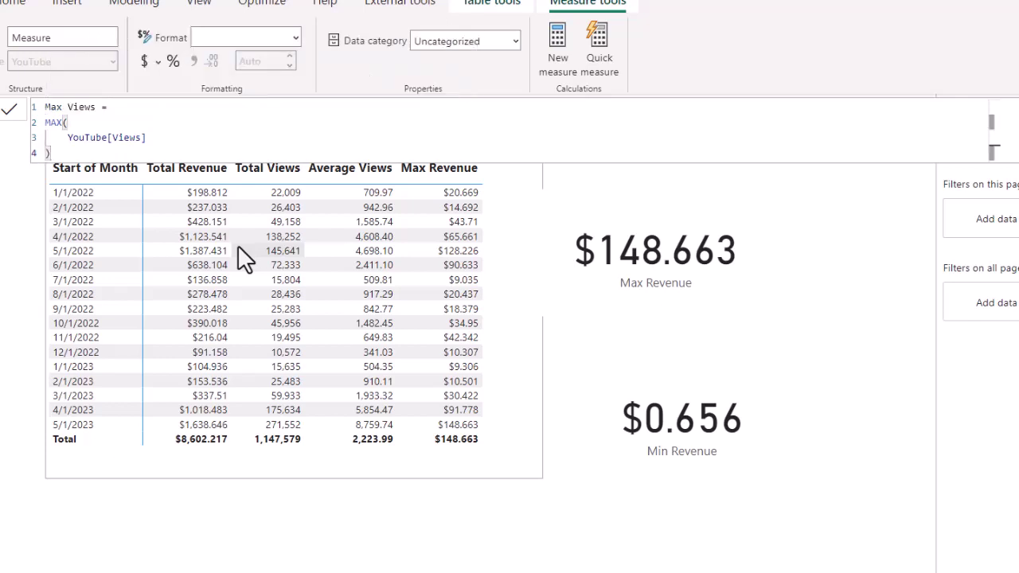
pyautogui.press('Return')
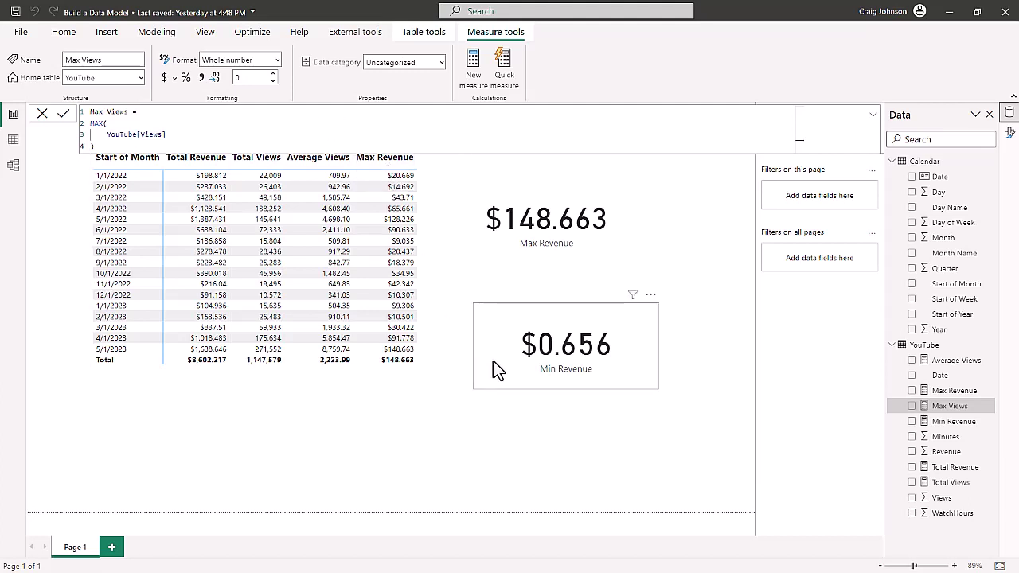
pyautogui.click(872, 115)
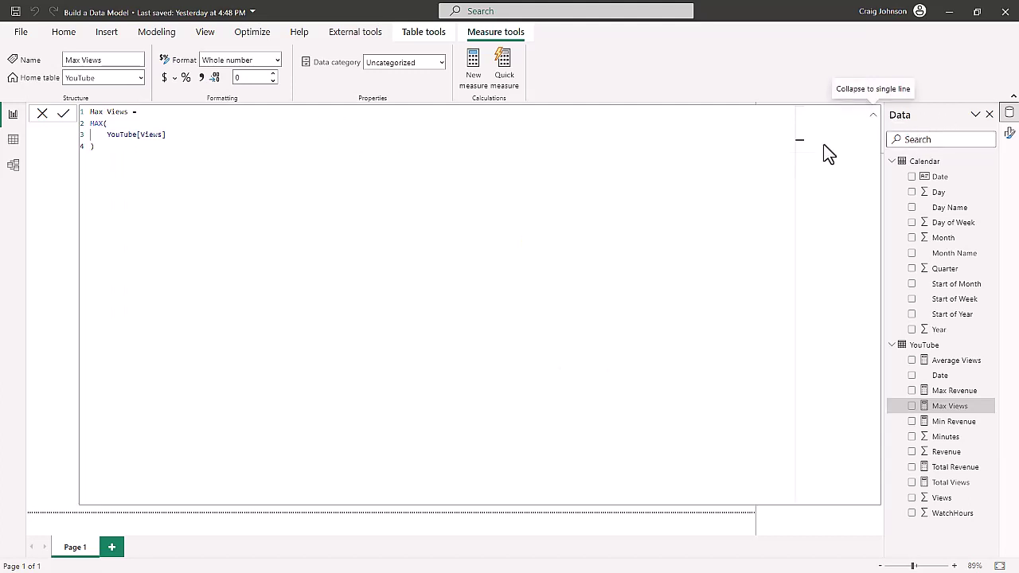
pyautogui.click(872, 117)
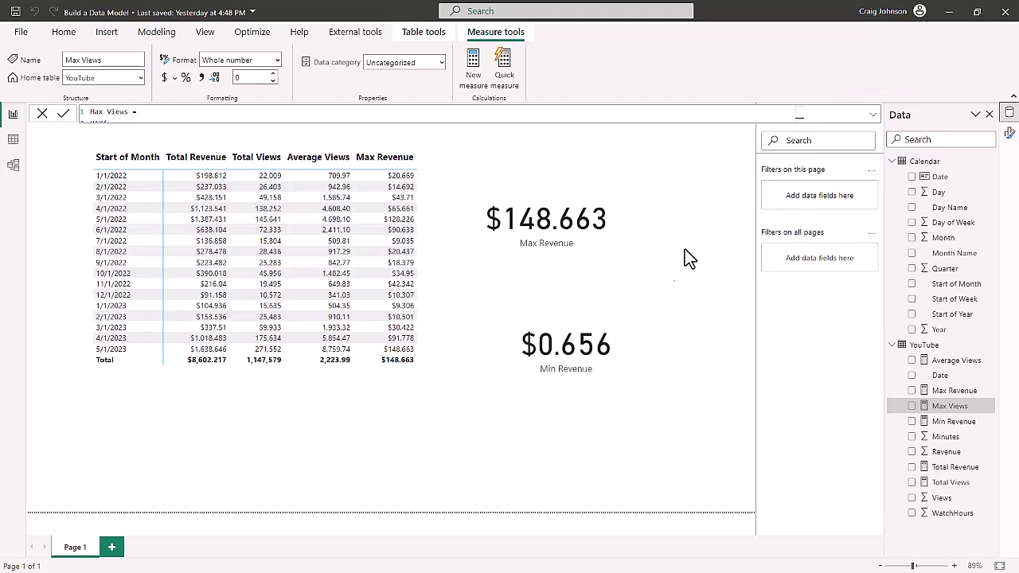
# Insert another card visual on the report page and fill it with the Max Views measure.
pyautogui.click(67, 33)
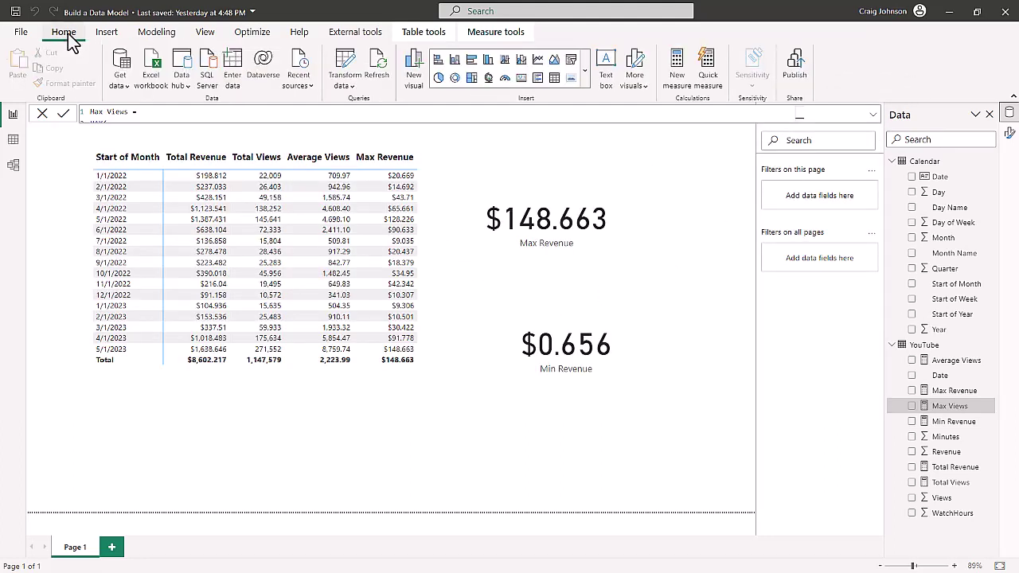
pyautogui.click(521, 78)
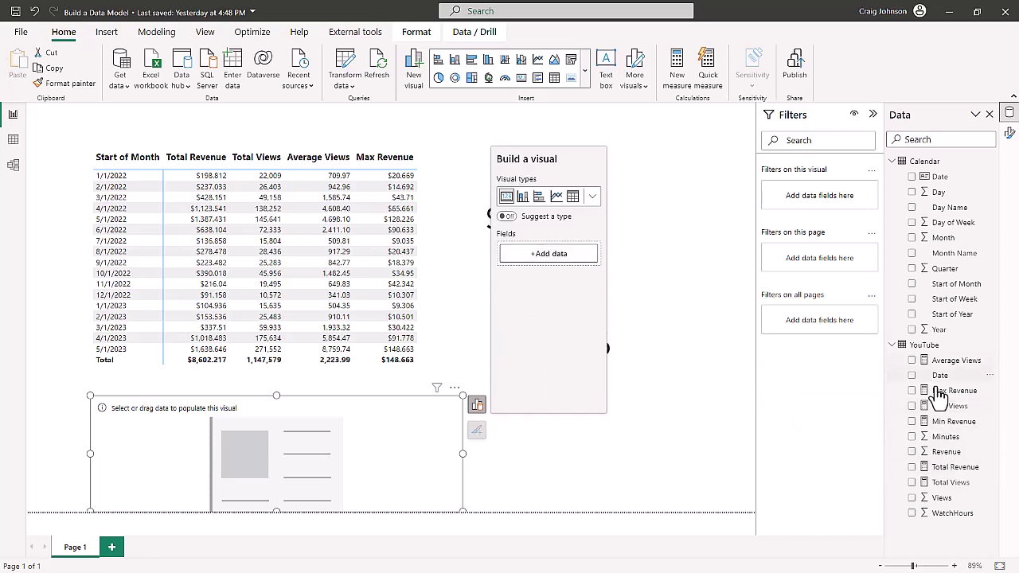
pyautogui.moveTo(948, 406); pyautogui.dragTo(560, 263)
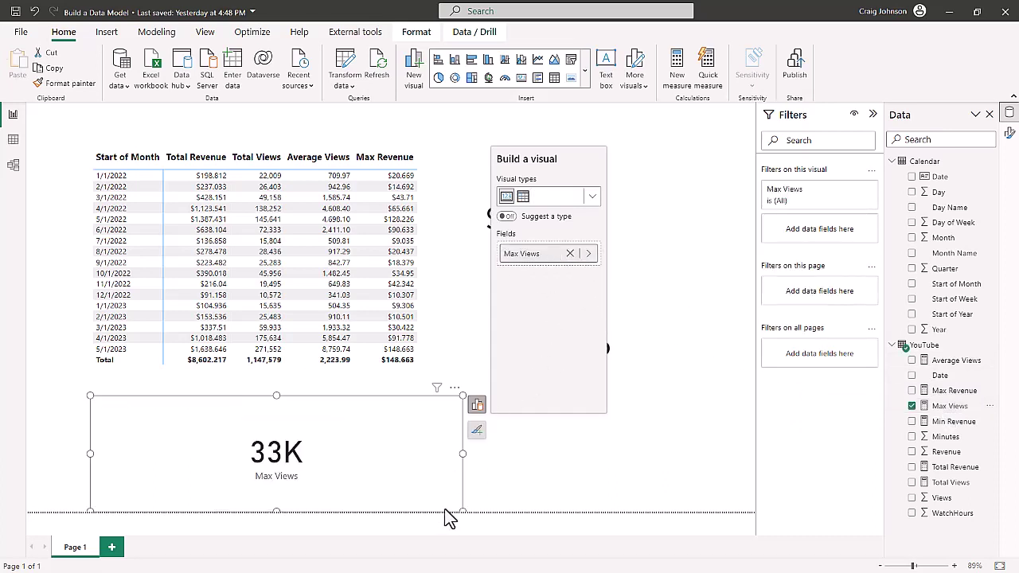
# Shrink the Max Views card and place it below the Min Revenue card.
pyautogui.moveTo(462, 507); pyautogui.dragTo(305, 483)
pyautogui.moveTo(245, 409); pyautogui.dragTo(644, 442)
pyautogui.moveTo(639, 427); pyautogui.dragTo(638, 419)
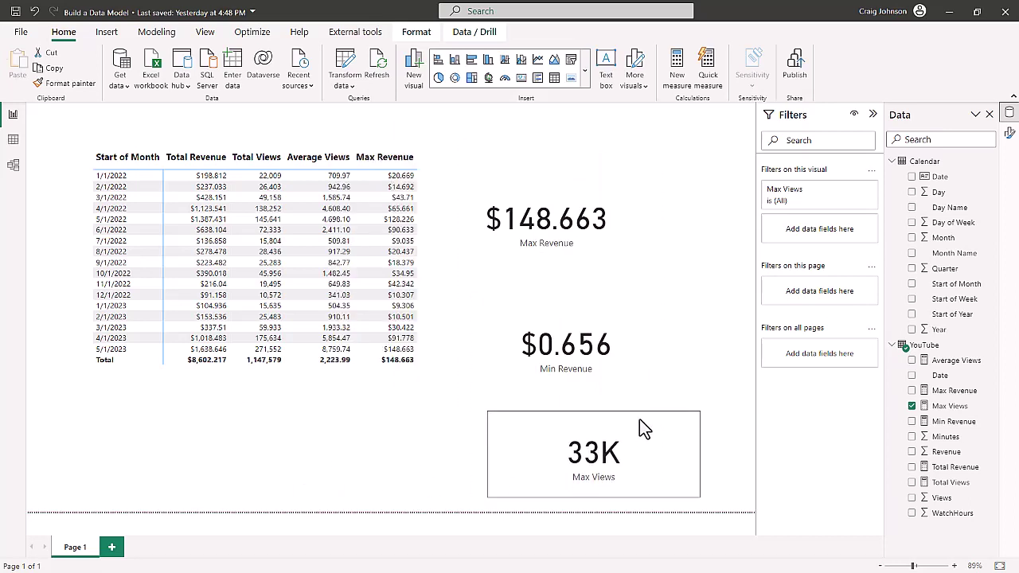
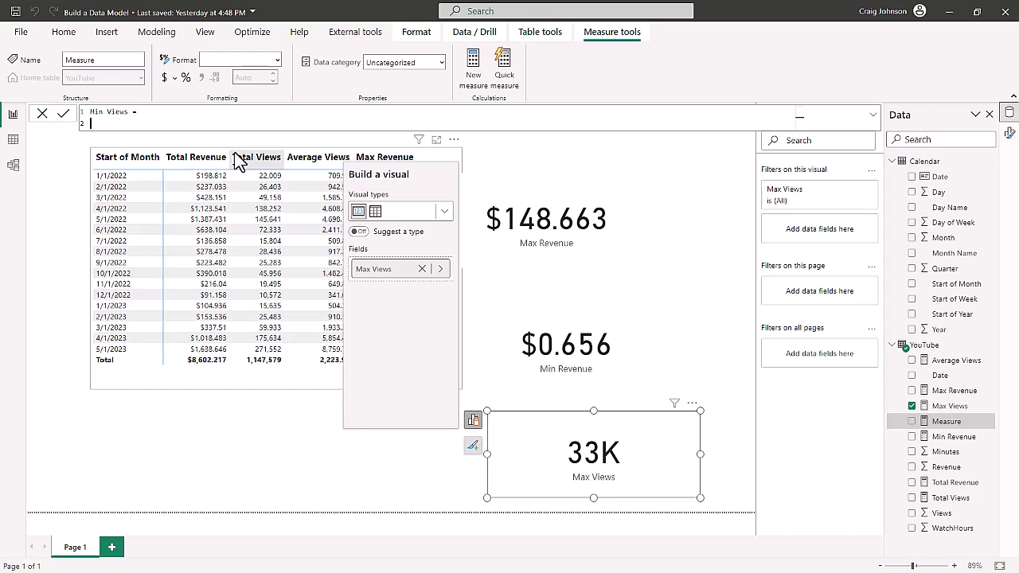
# Define the Min Views measure as MIN(YouTube[Views]), with the column reference on its own line, and commit it.
pyautogui.write('mi')
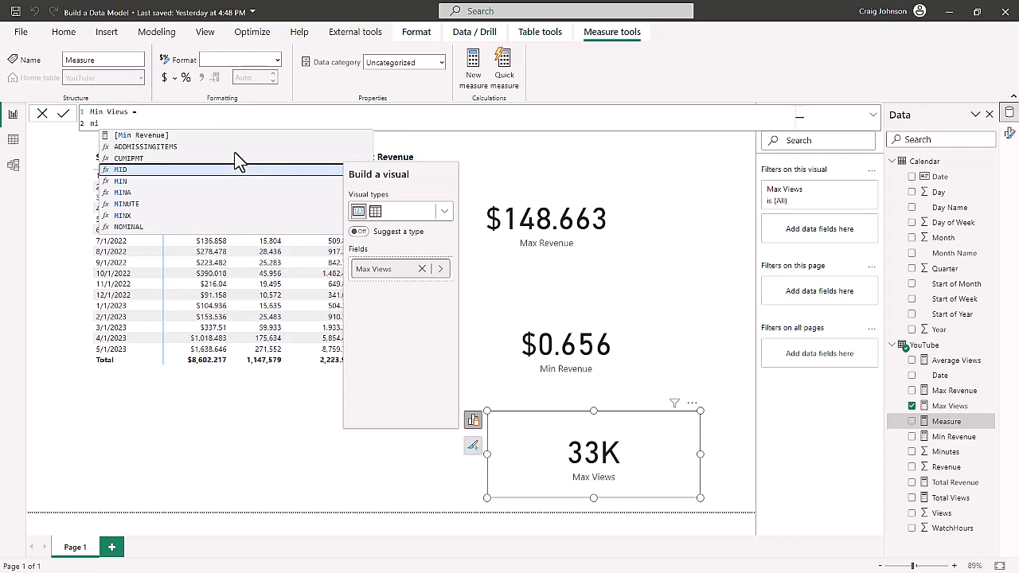
pyautogui.press('Down')
pyautogui.press('Tab')
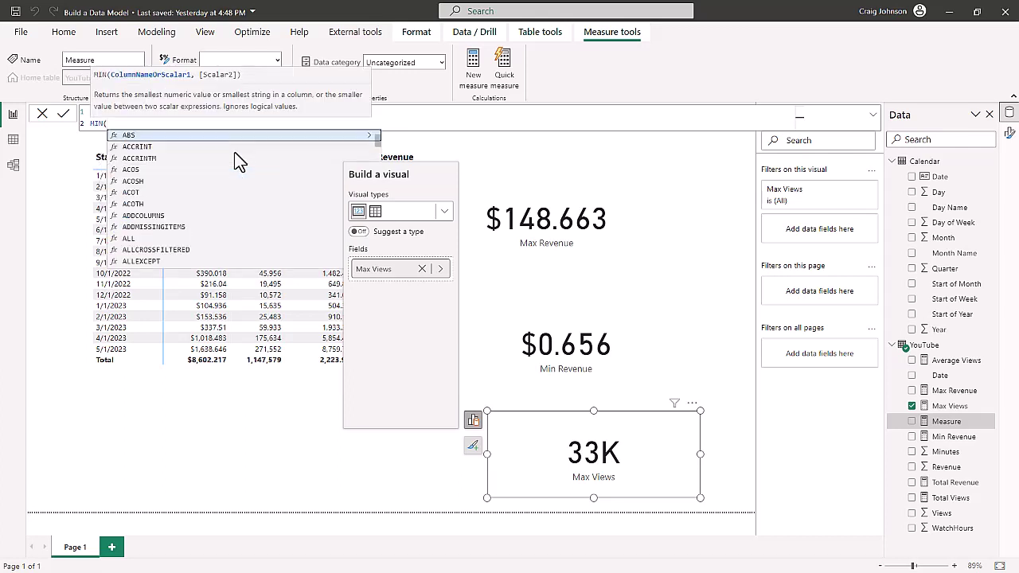
pyautogui.hotkey('shift', 'Return')
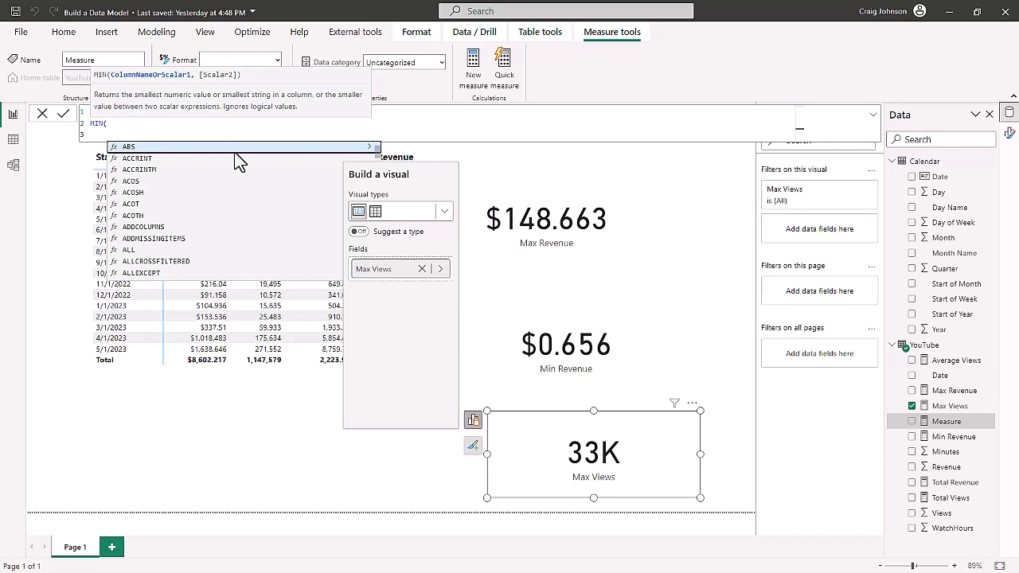
pyautogui.write('view')
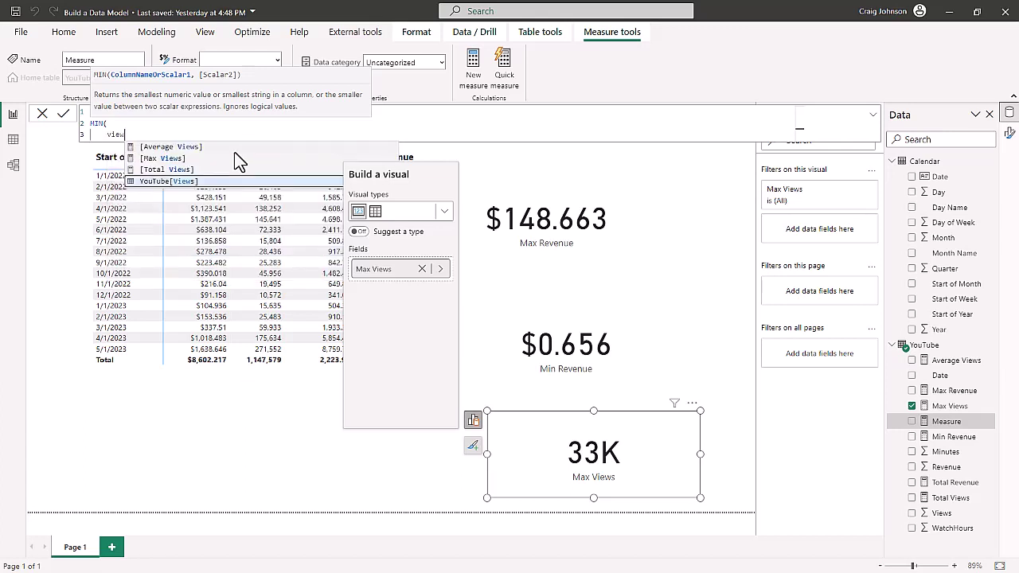
pyautogui.press('Tab')
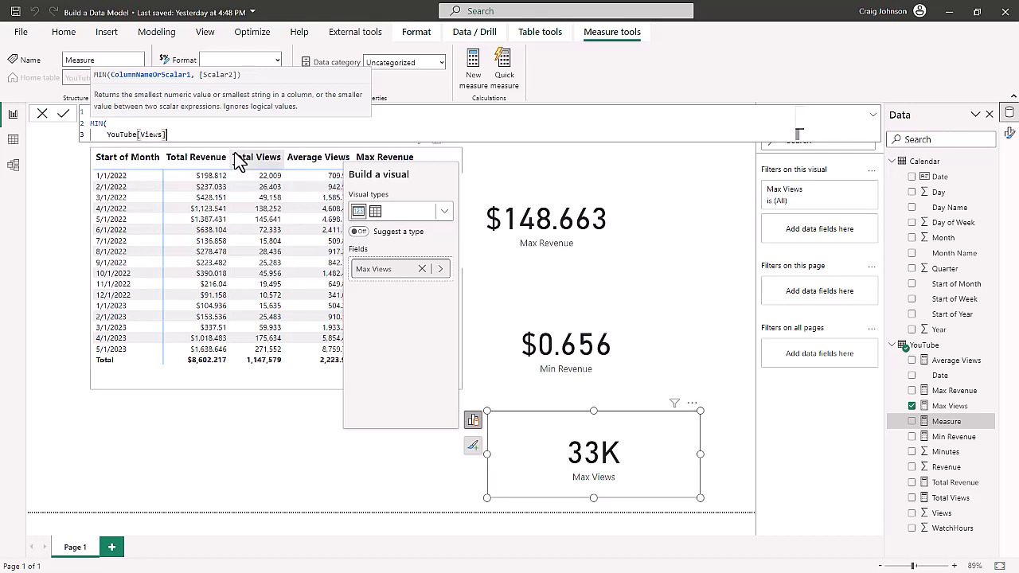
pyautogui.hotkey('shift', 'Return')
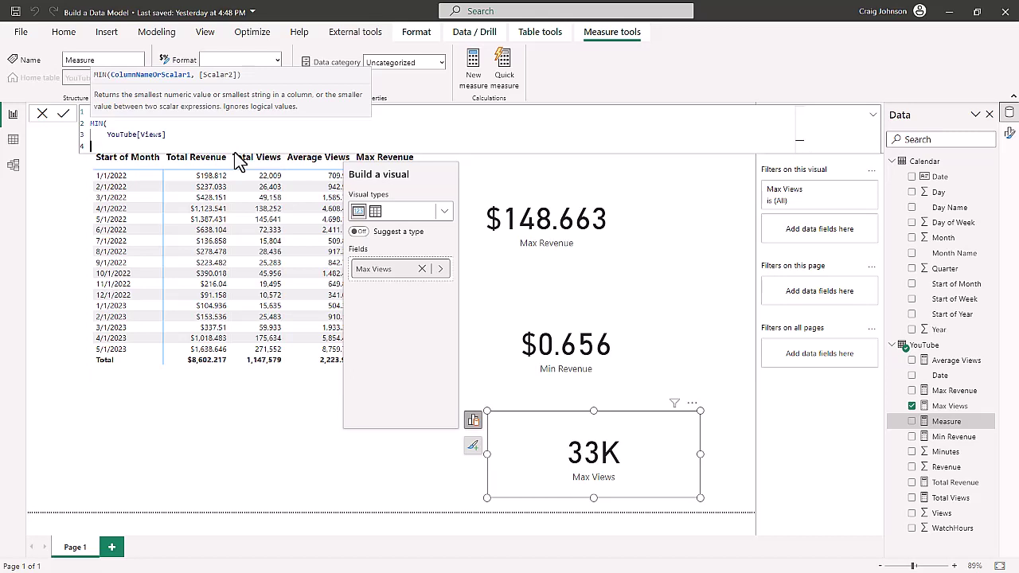
pyautogui.write(')')
pyautogui.press('Return')
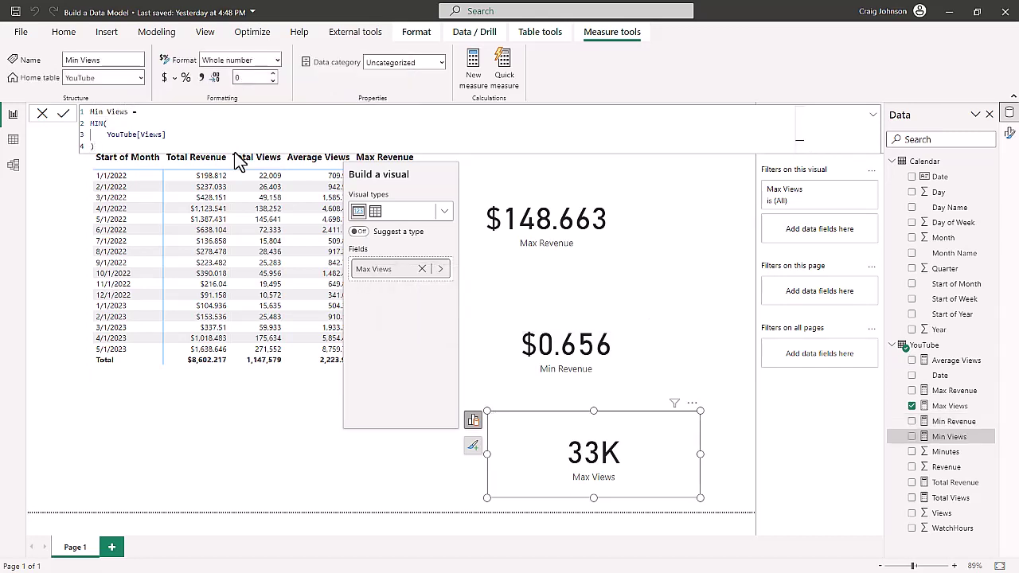
# Insert a new card visual filled with the Min Views measure and reduce the card's size.
pyautogui.click(64, 33)
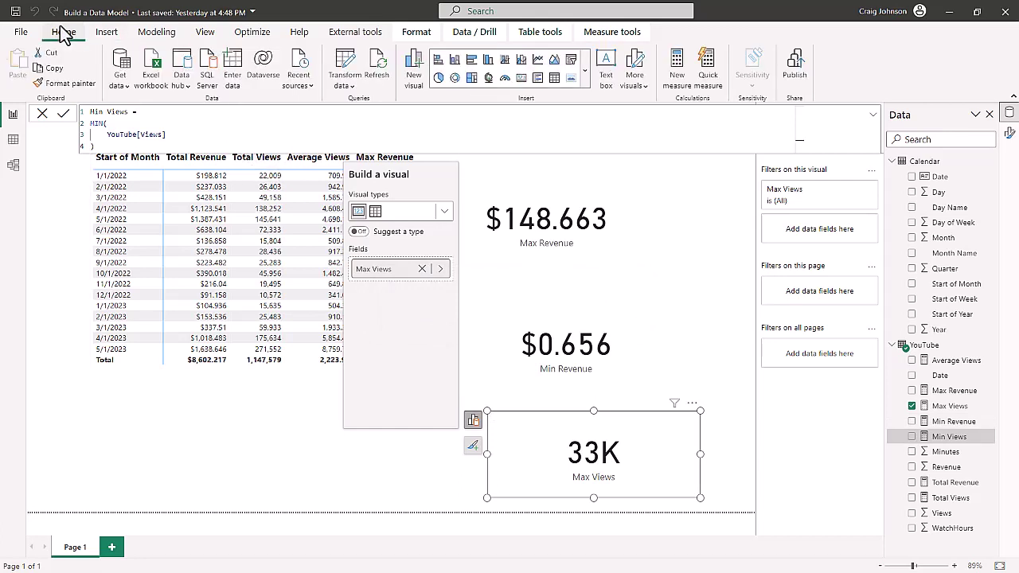
pyautogui.click(873, 116)
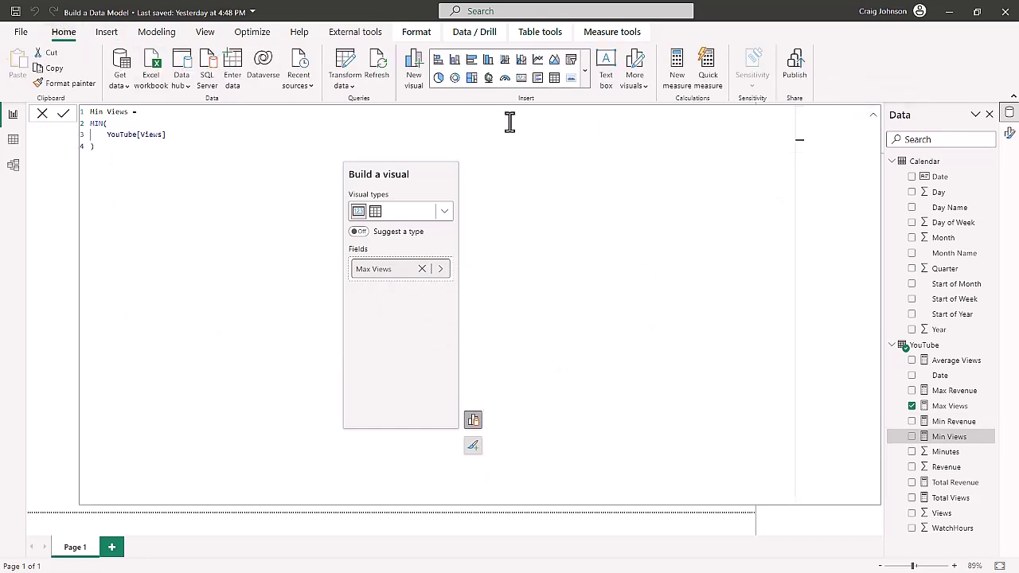
pyautogui.click(874, 115)
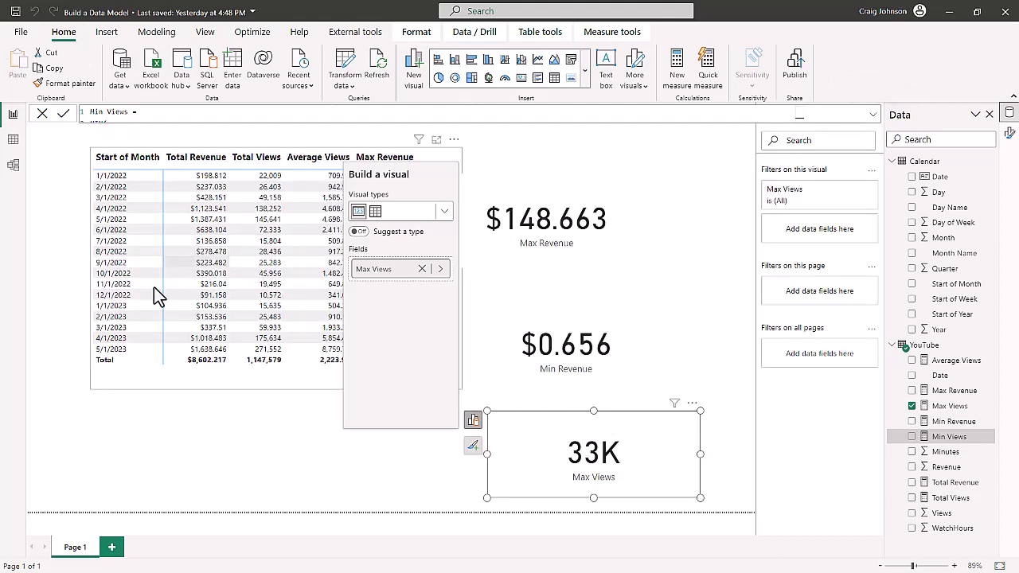
pyautogui.click(250, 454)
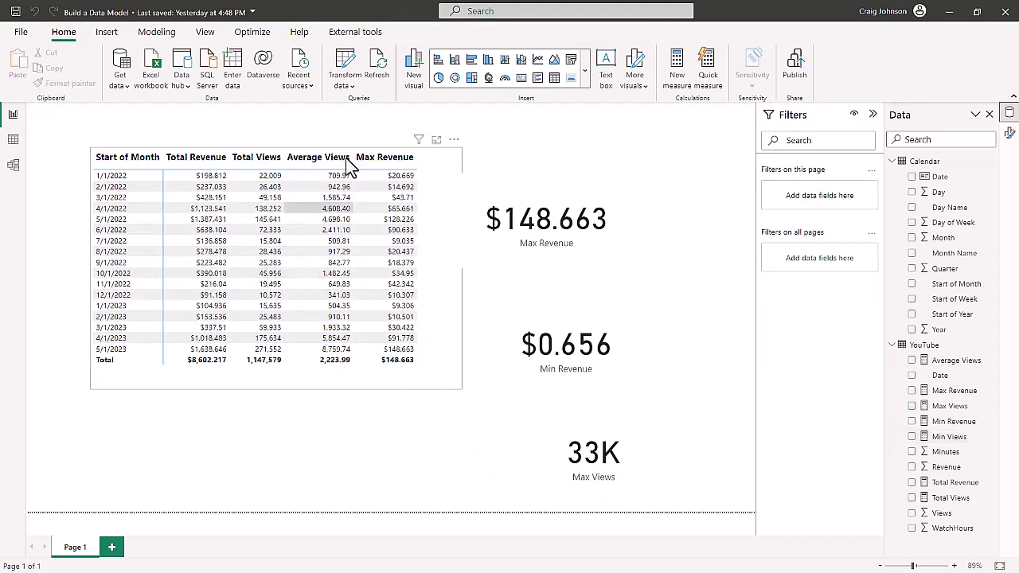
pyautogui.click(520, 78)
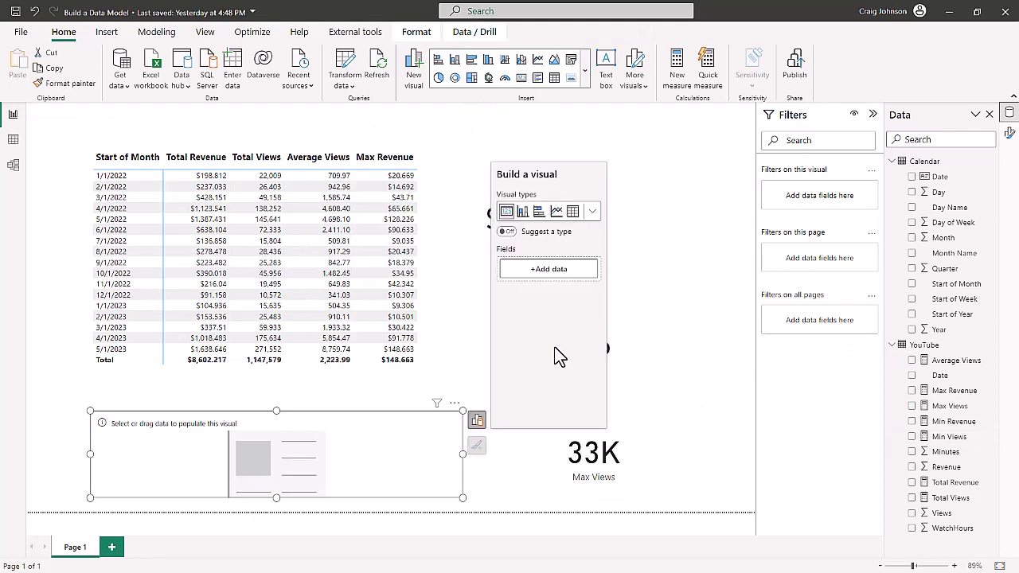
pyautogui.moveTo(948, 437); pyautogui.dragTo(310, 469)
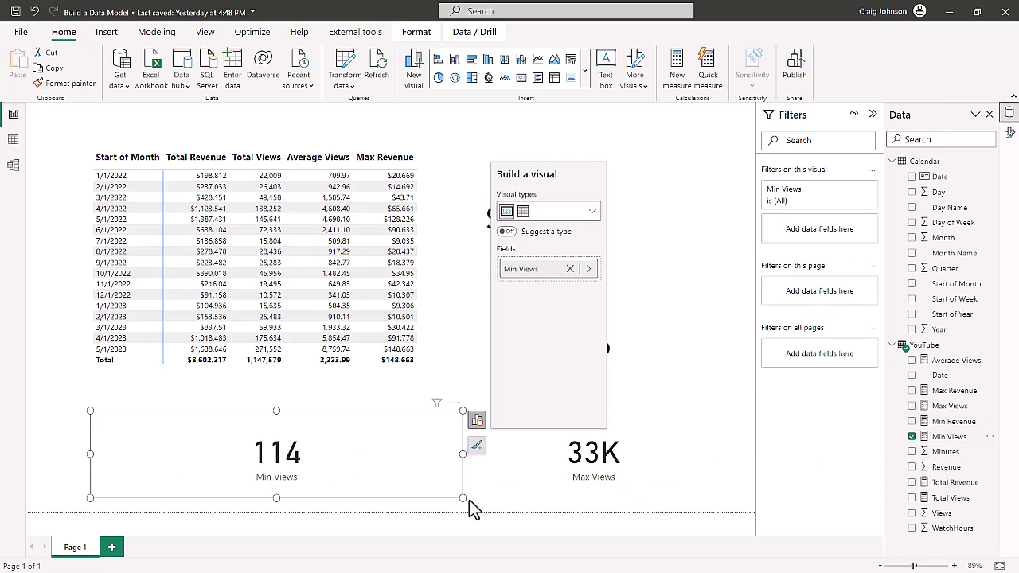
pyautogui.moveTo(464, 496); pyautogui.dragTo(346, 490)
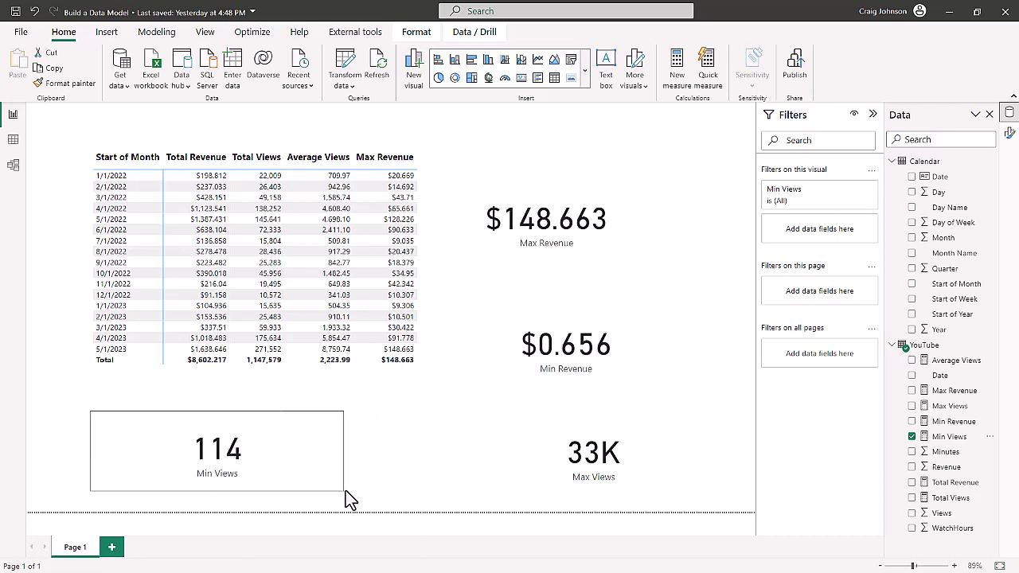